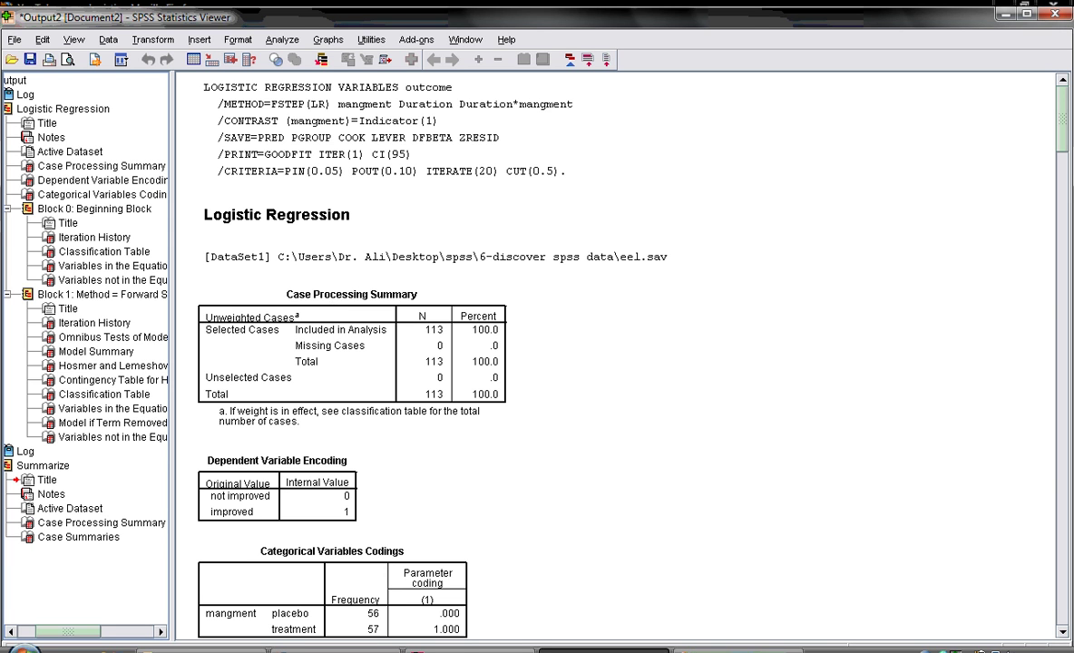
Step: Switch from the logistic regression output to the eel.sav data grid
key("alt+Tab")
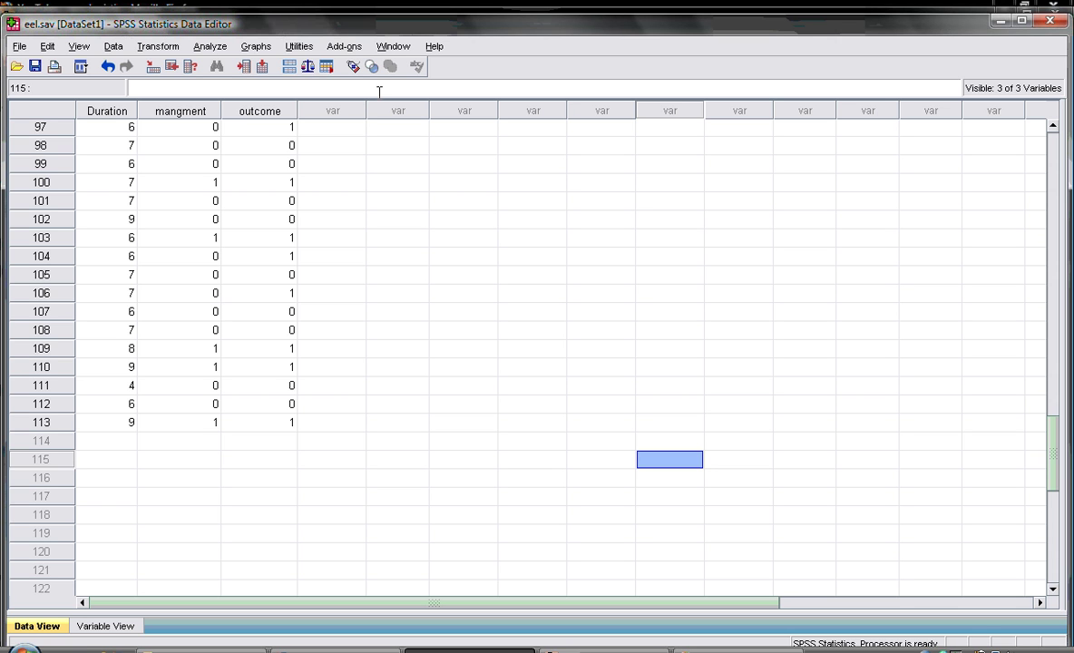
left_click(353, 66)
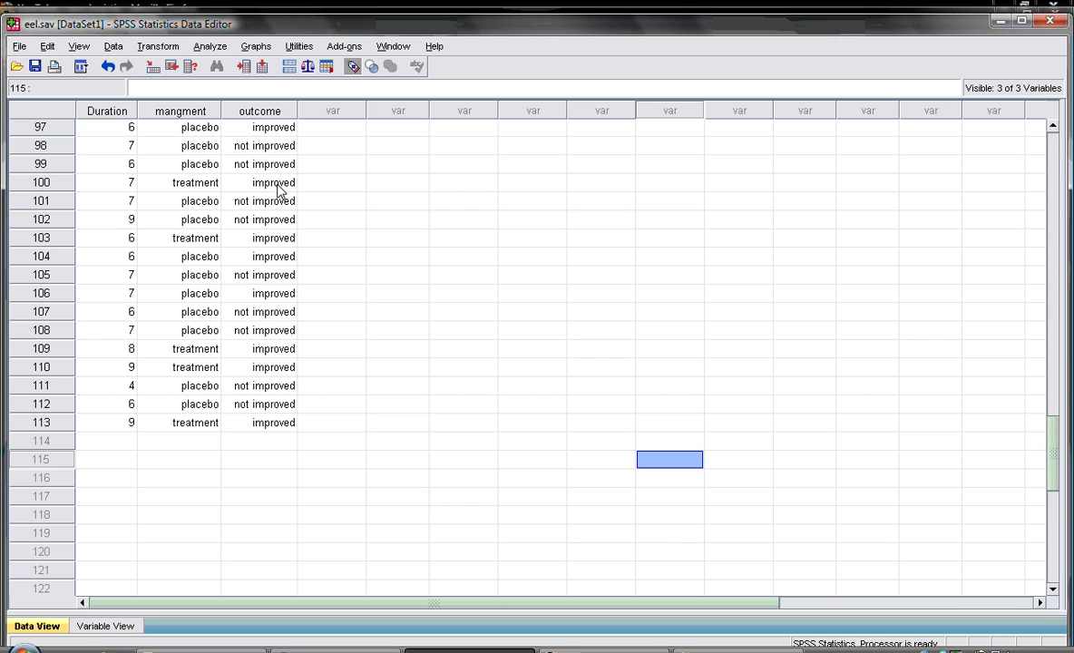
left_click(352, 66)
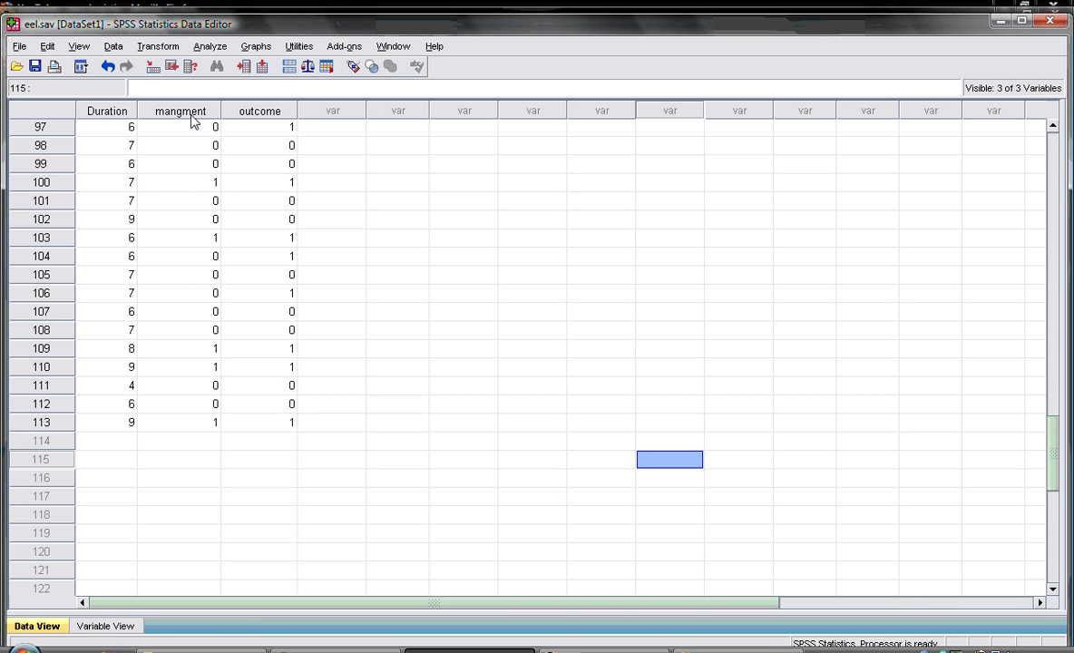
left_click(353, 67)
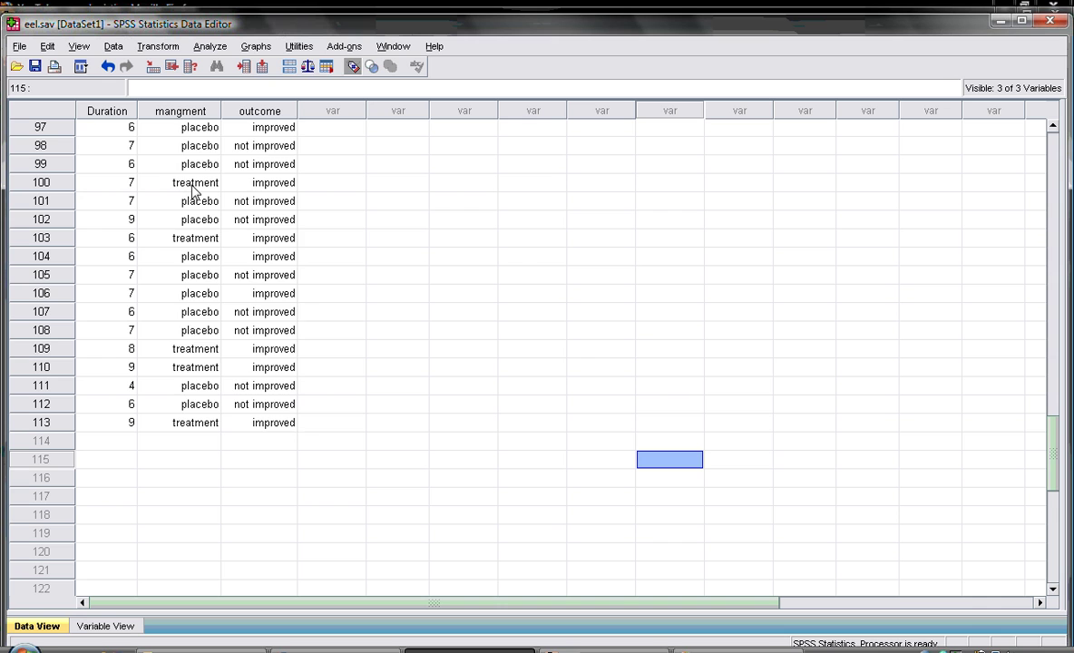
left_click(353, 66)
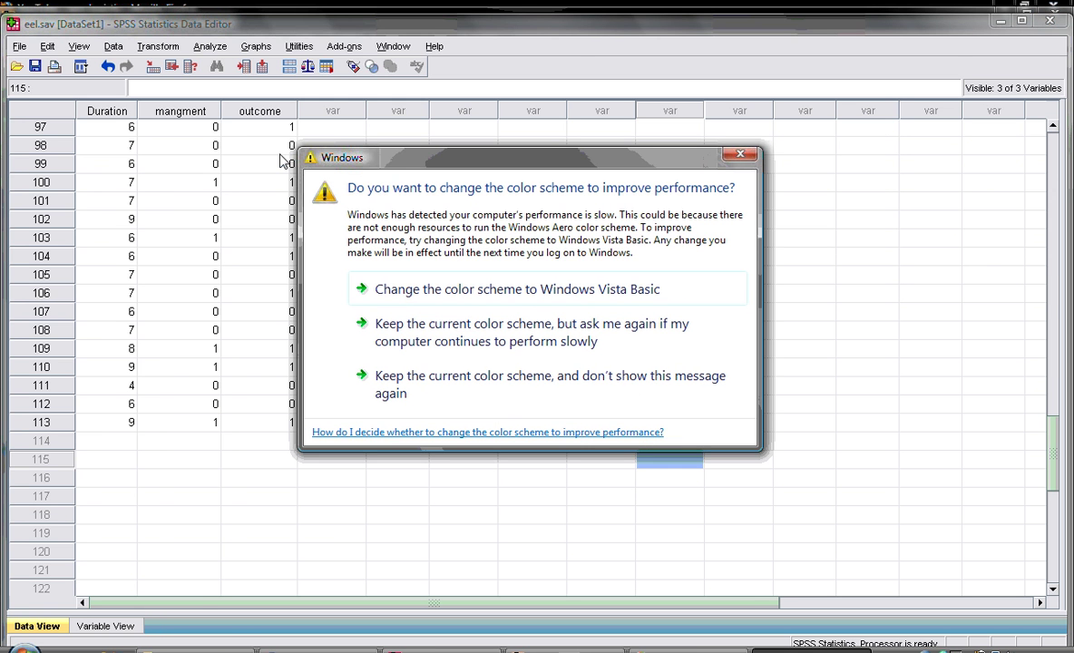
left_click(623, 386)
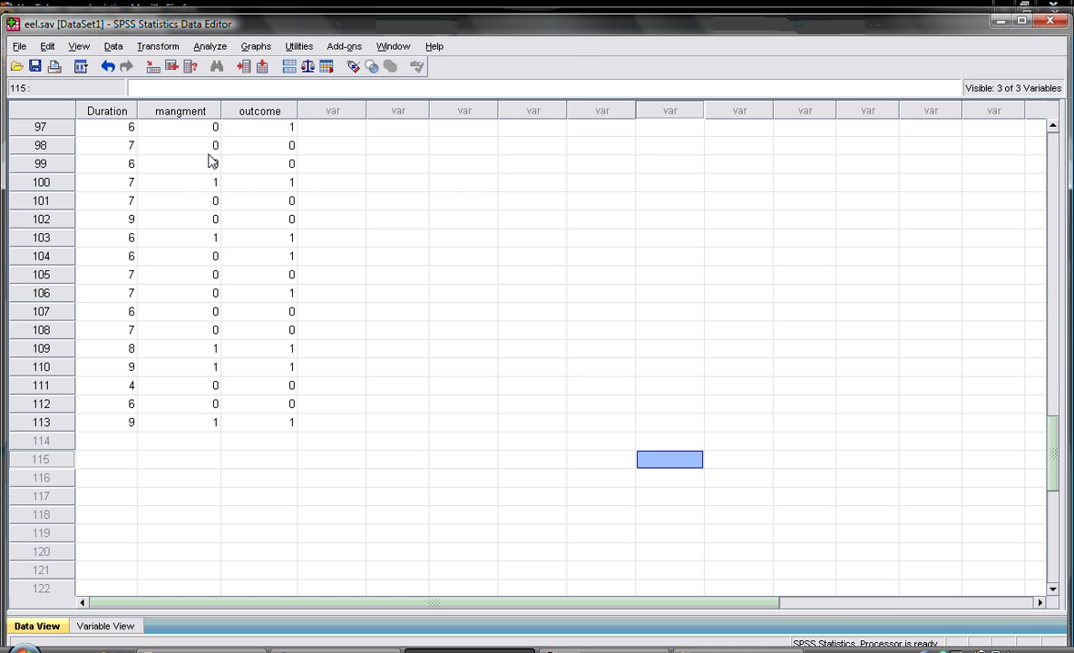
Step: Show the Analyze menu's Regression submenu, reaching Binary Logistic
left_click(213, 49)
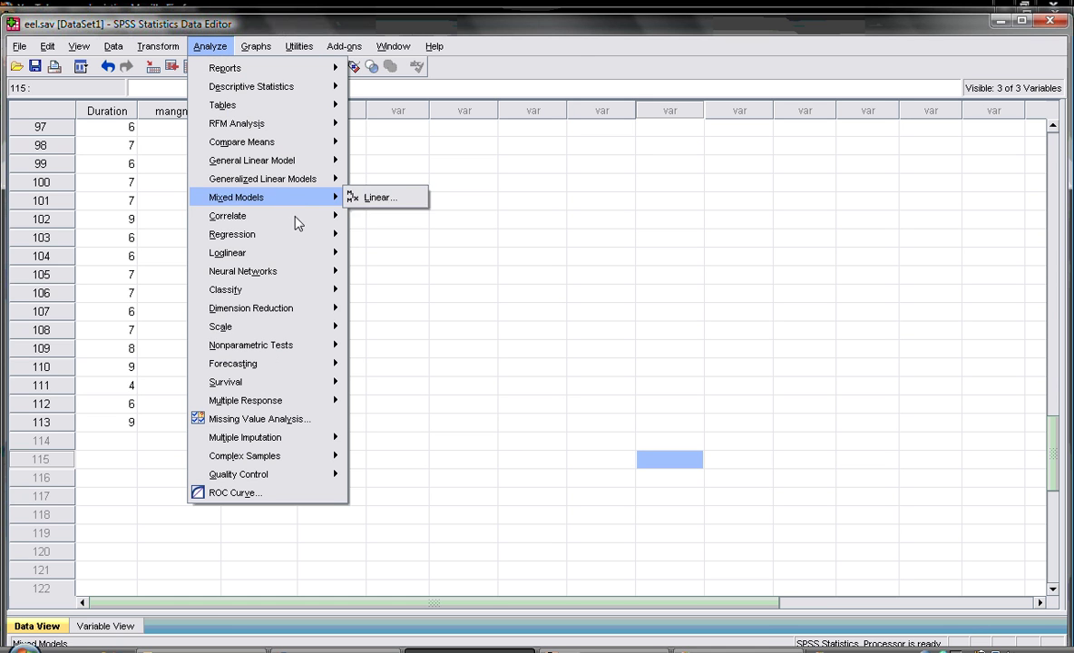
mouse_move(304, 237)
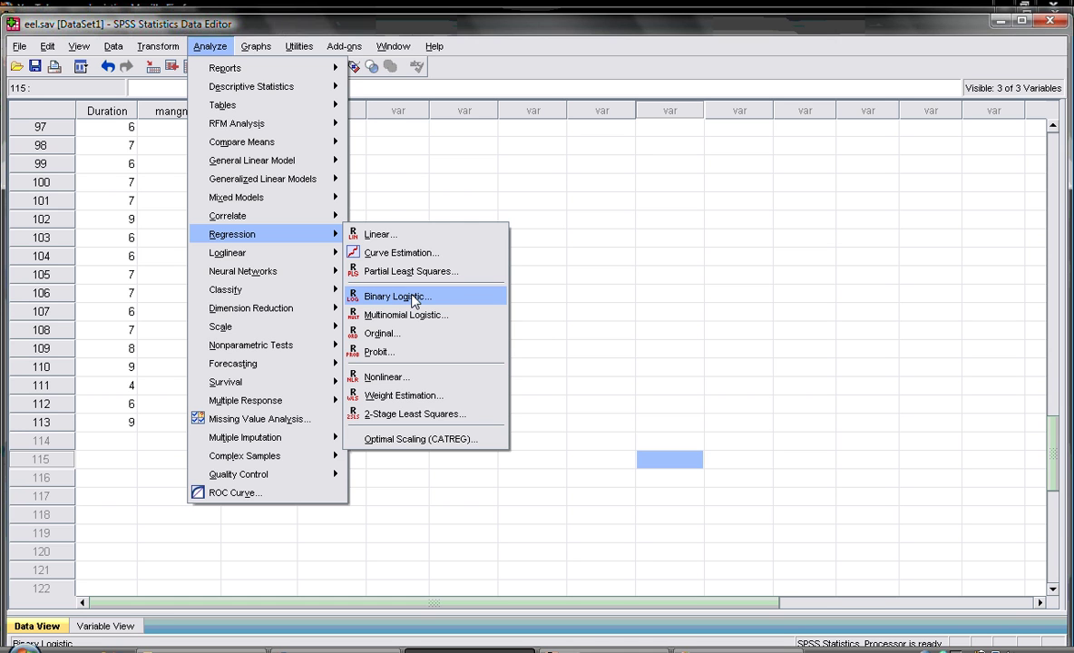
Step: Start a reset Binary Logistic regression with outcome as the dependent variable
left_click(412, 297)
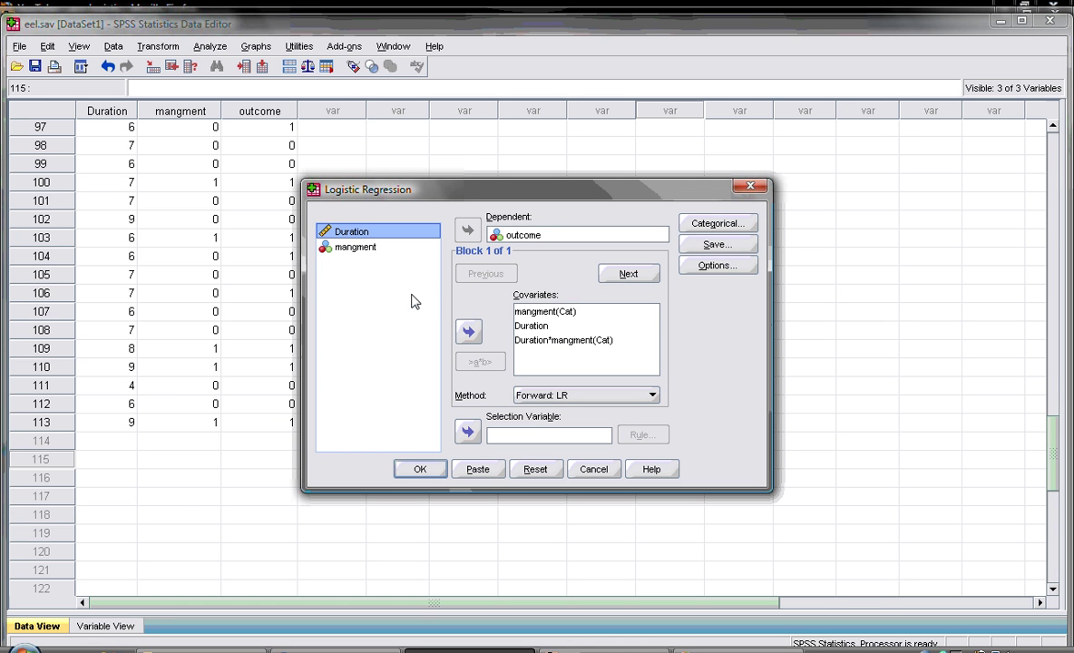
left_click(534, 471)
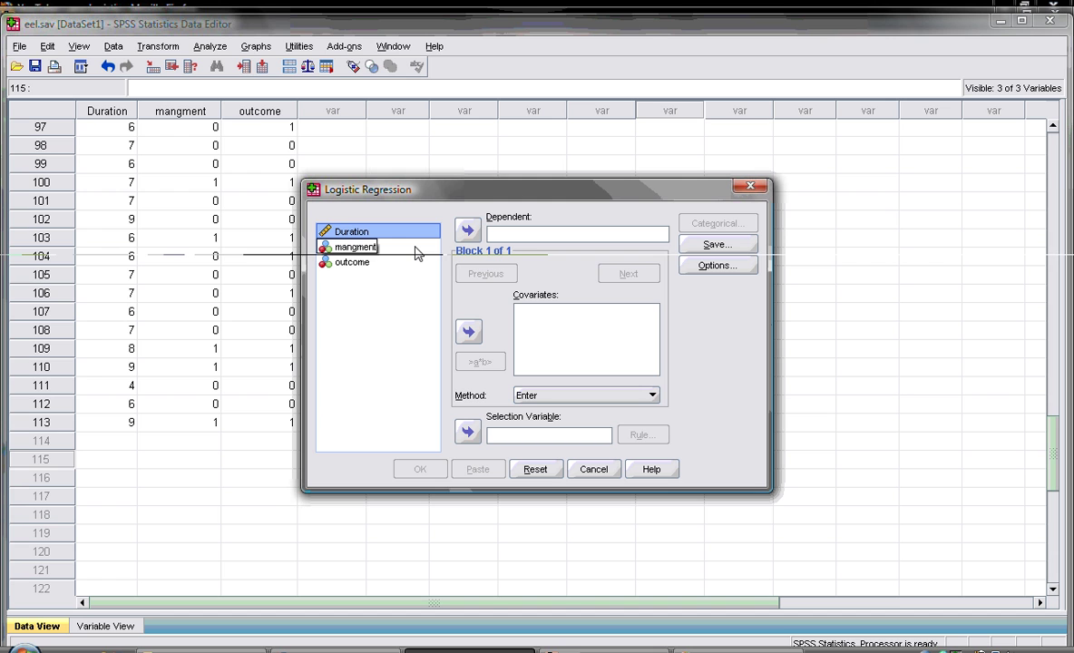
left_click(354, 263)
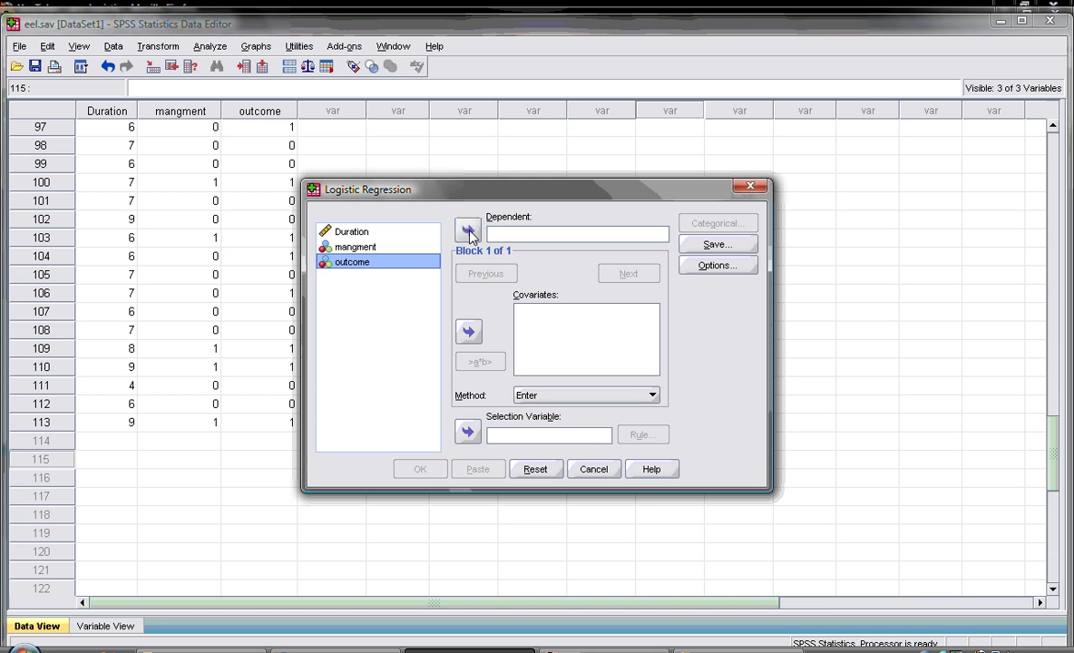
left_click(469, 232)
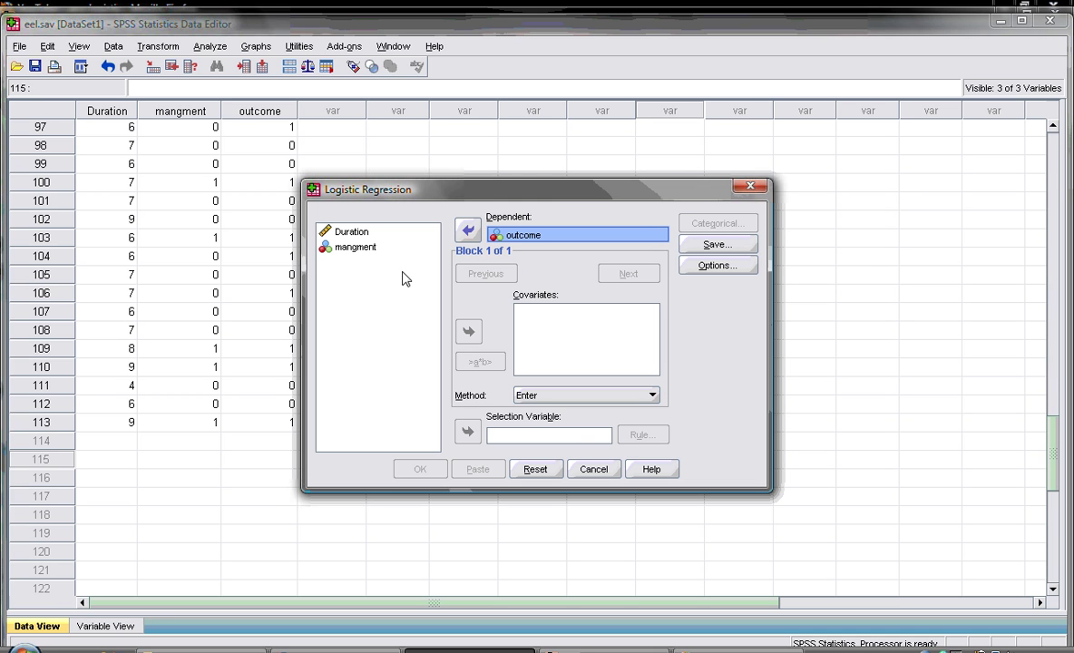
left_click(350, 234)
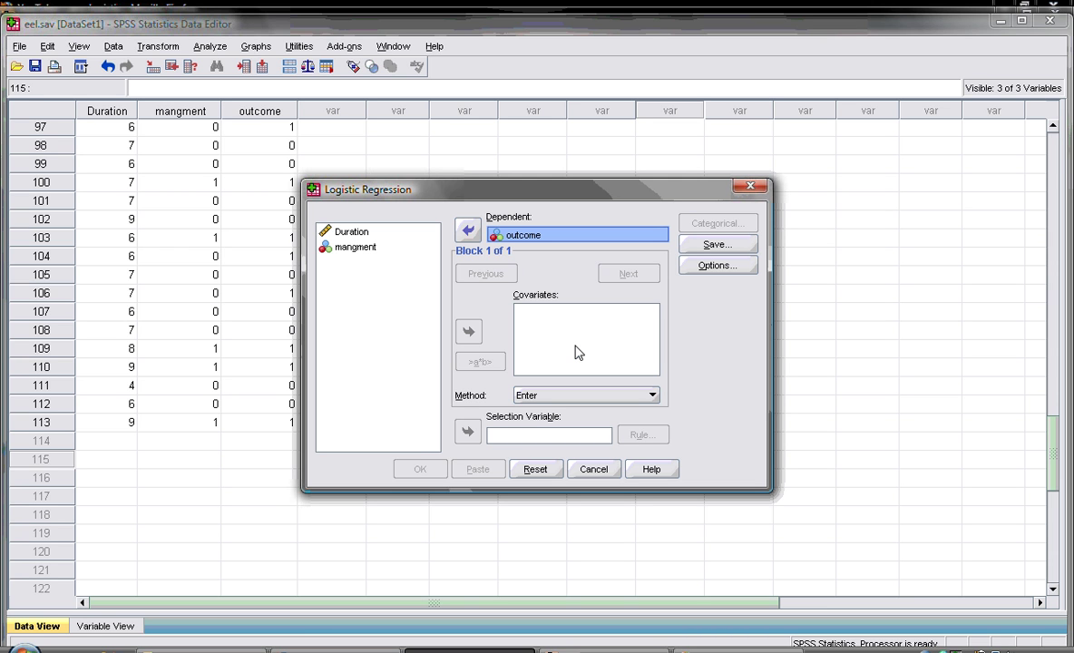
Step: List Duration and mangment together as covariates of the logistic regression
left_click(351, 231)
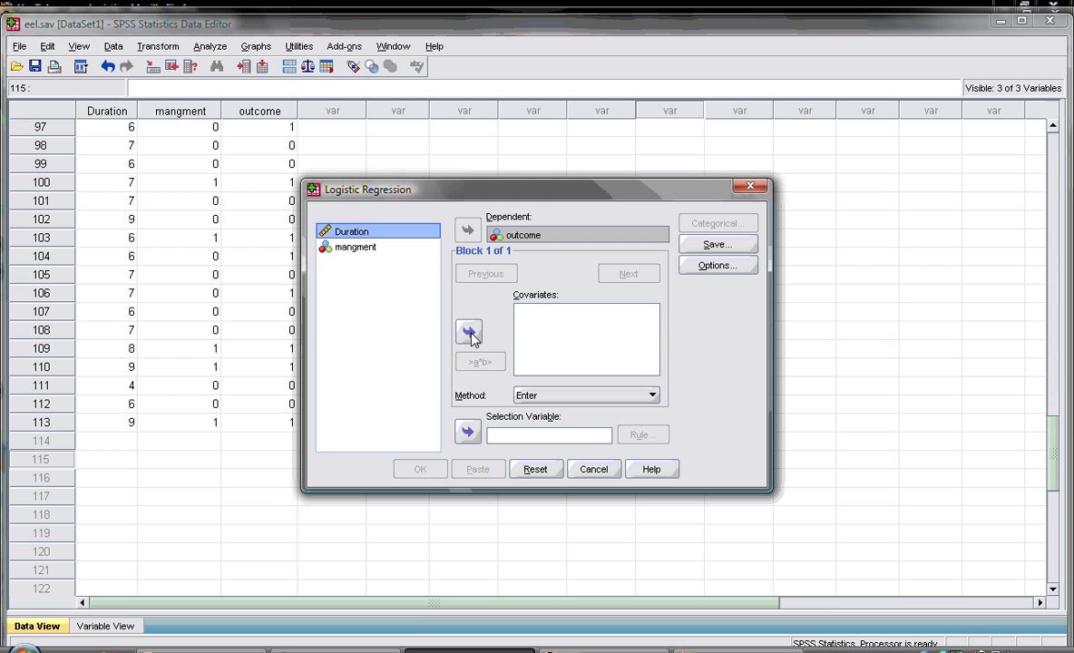
left_click(469, 332)
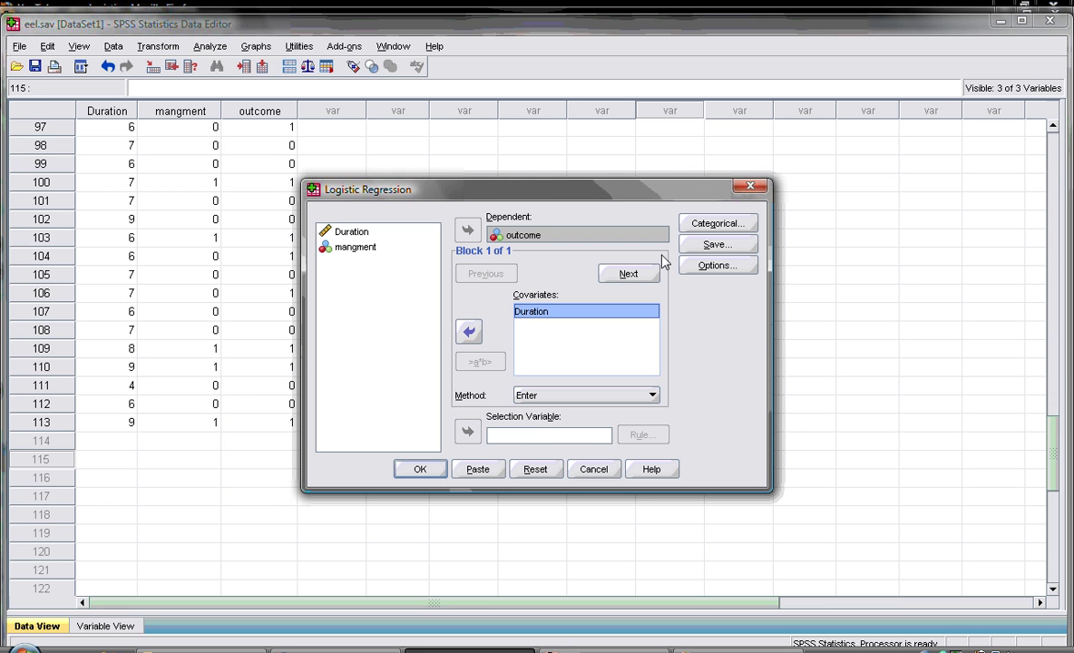
left_click(468, 332)
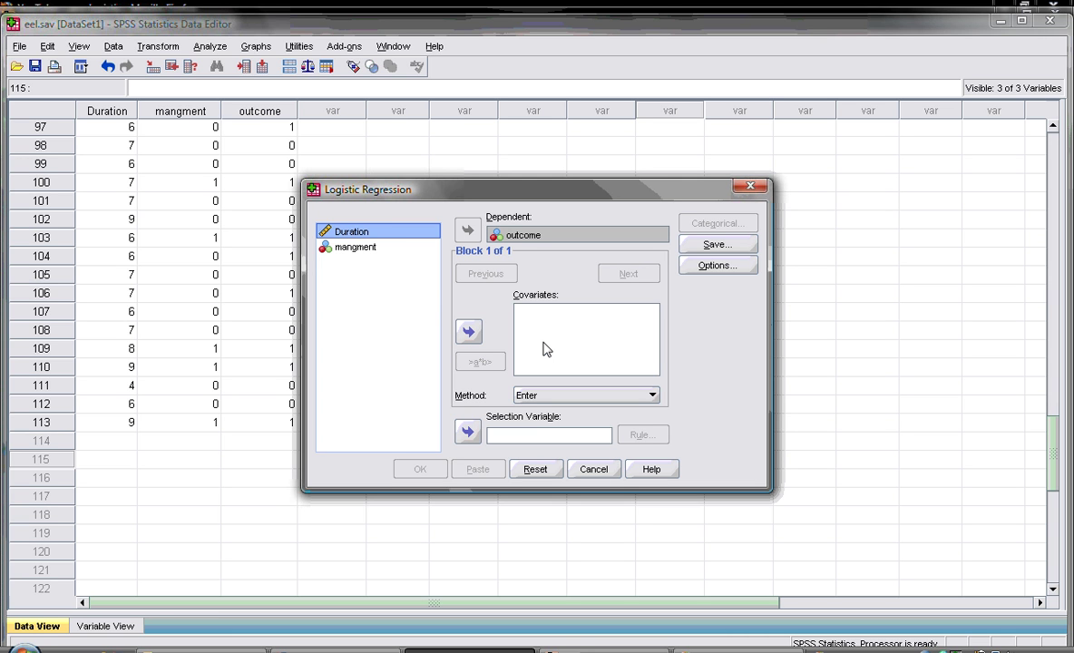
left_click(355, 248, "shift")
left_click(468, 331)
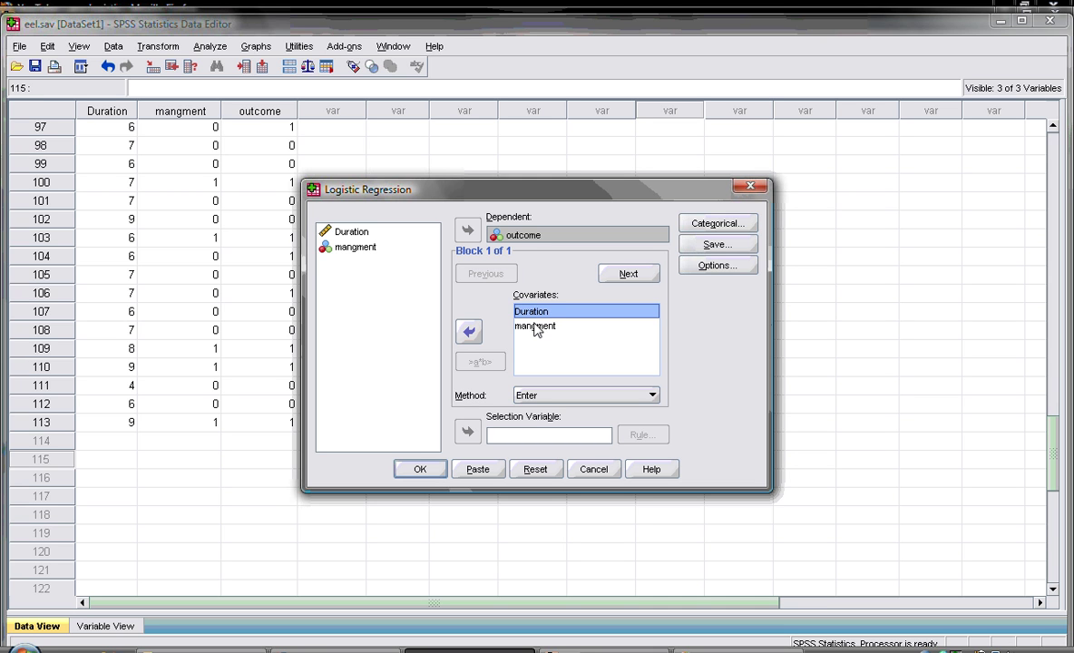
left_click(533, 328)
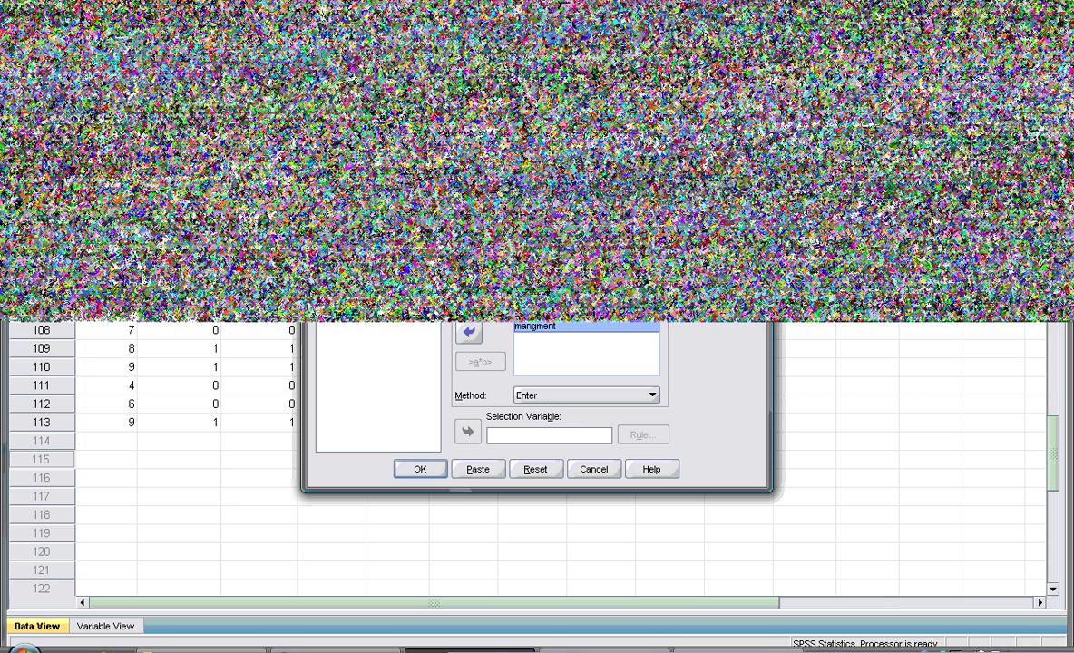
Step: Make mangment an Indicator-contrast categorical covariate with the first category as reference
left_click(730, 222)
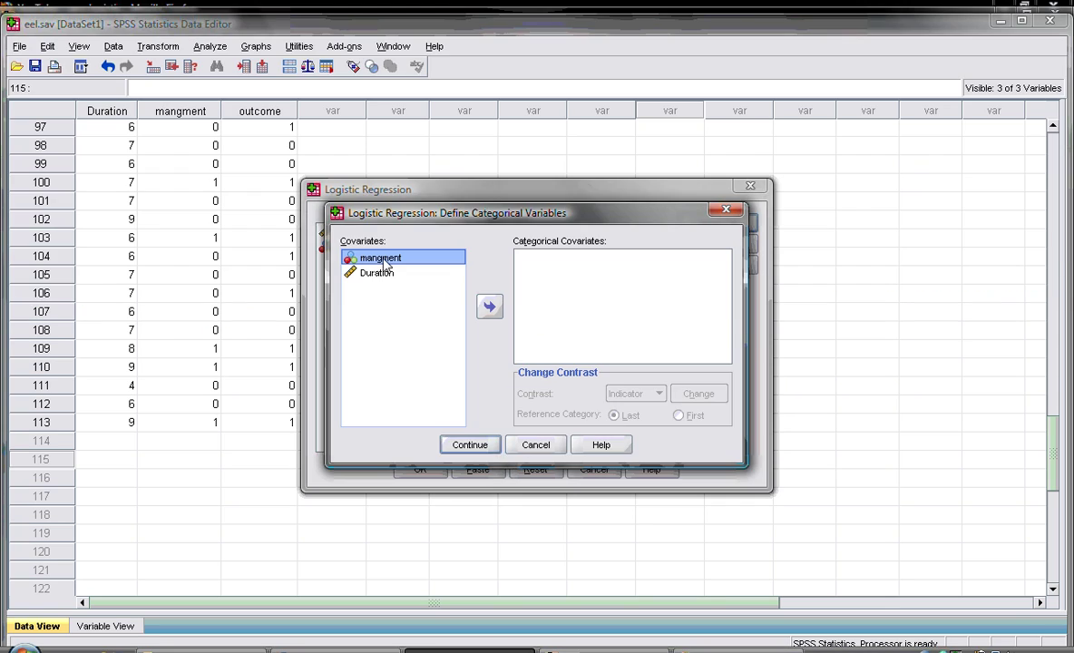
left_click(490, 309)
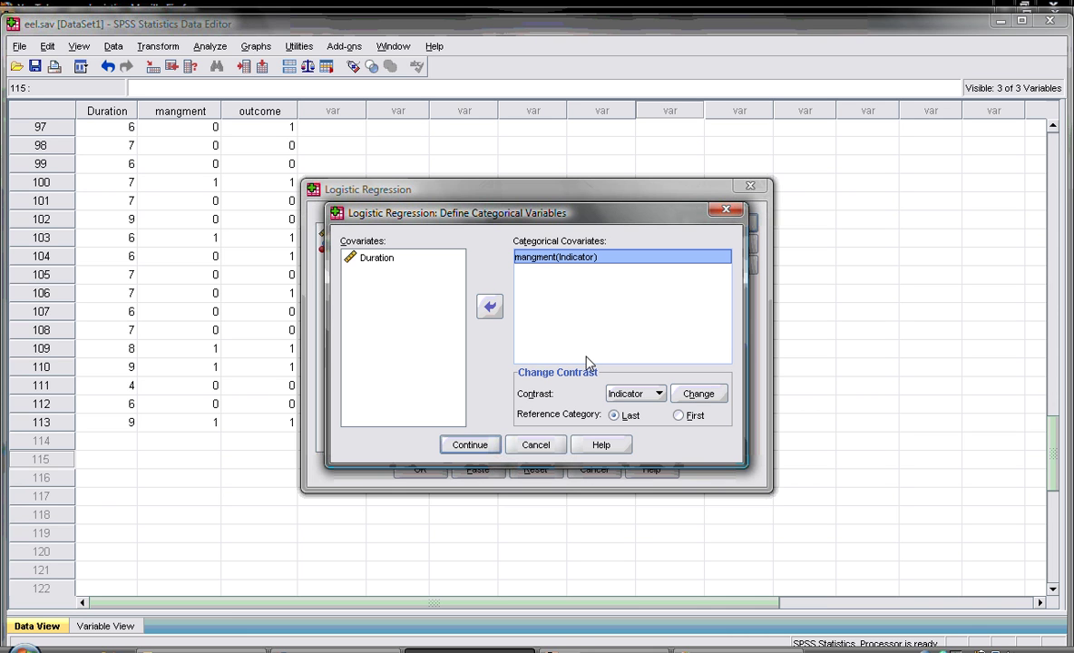
left_click(660, 397)
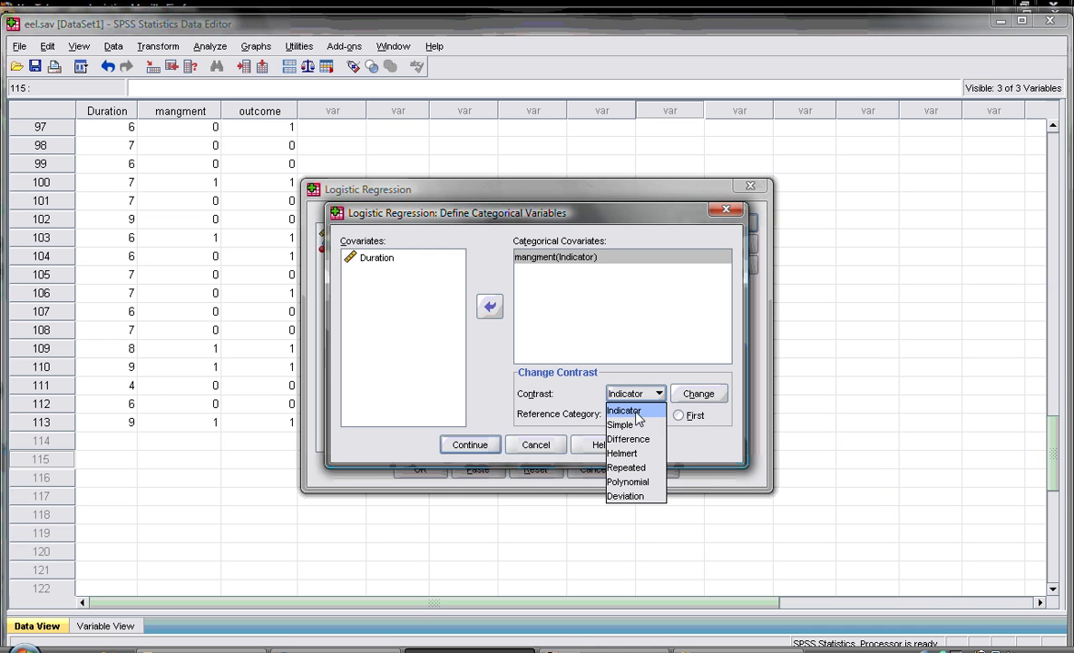
left_click(636, 412)
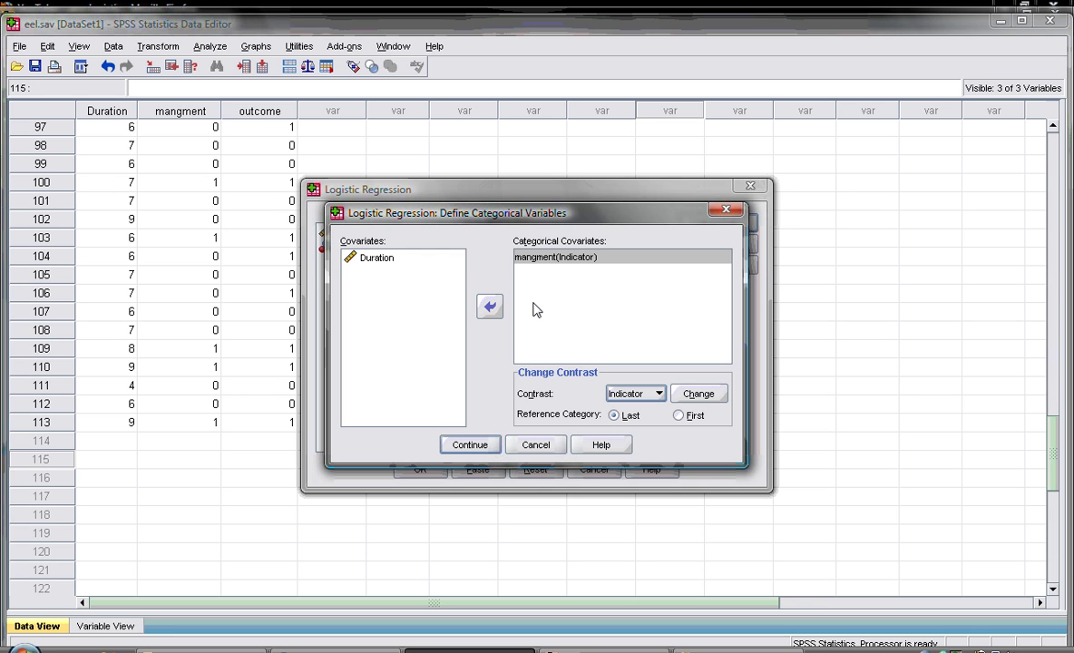
left_click(557, 259)
left_click(472, 444)
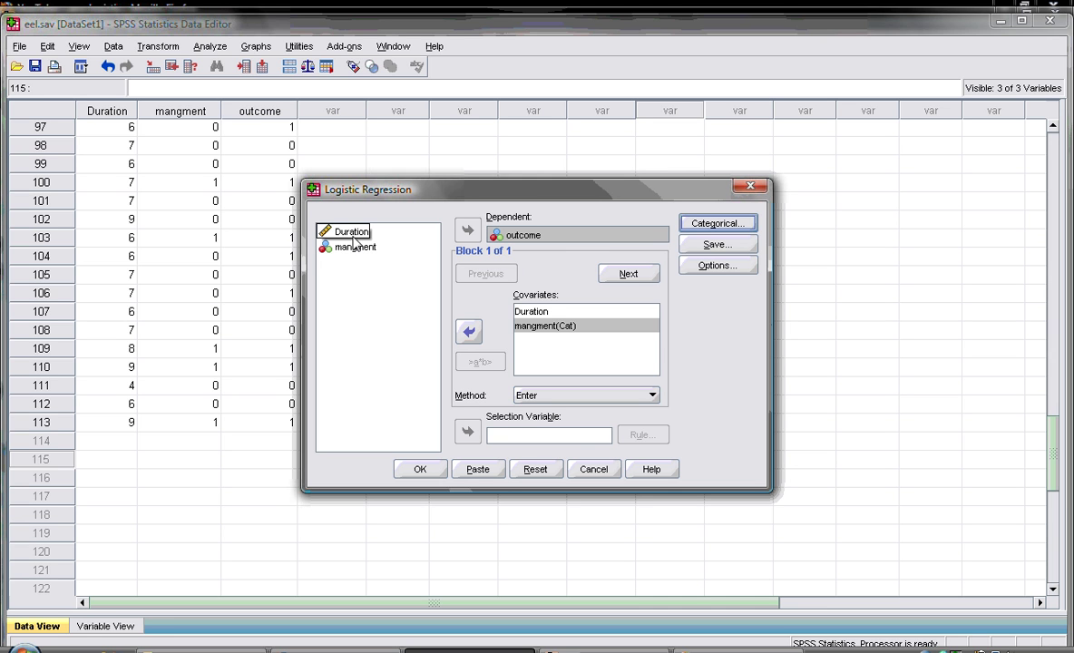
Step: Add a Duration*mangment(Cat) interaction covariate and set the method to Forward: LR
left_click(352, 238)
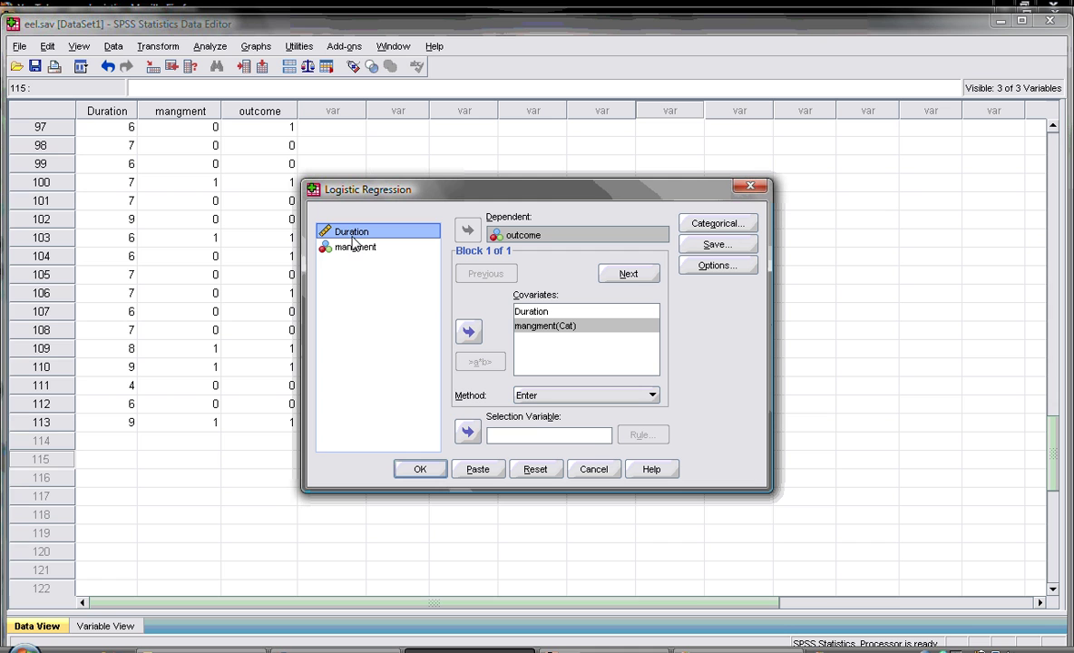
left_click(354, 248, "ctrl")
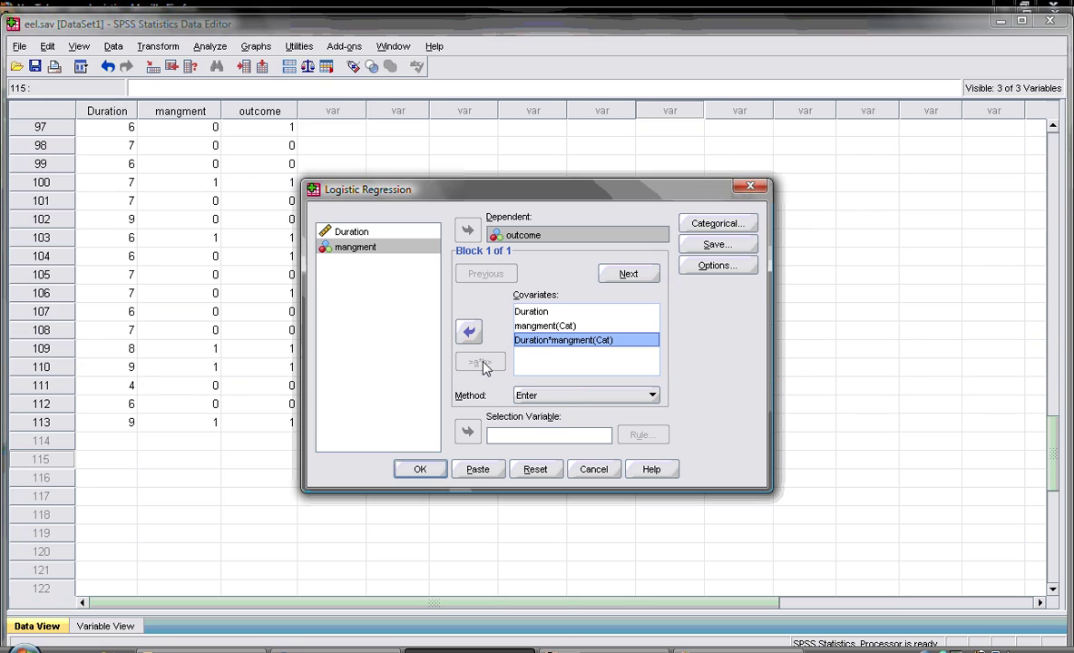
left_click(652, 397)
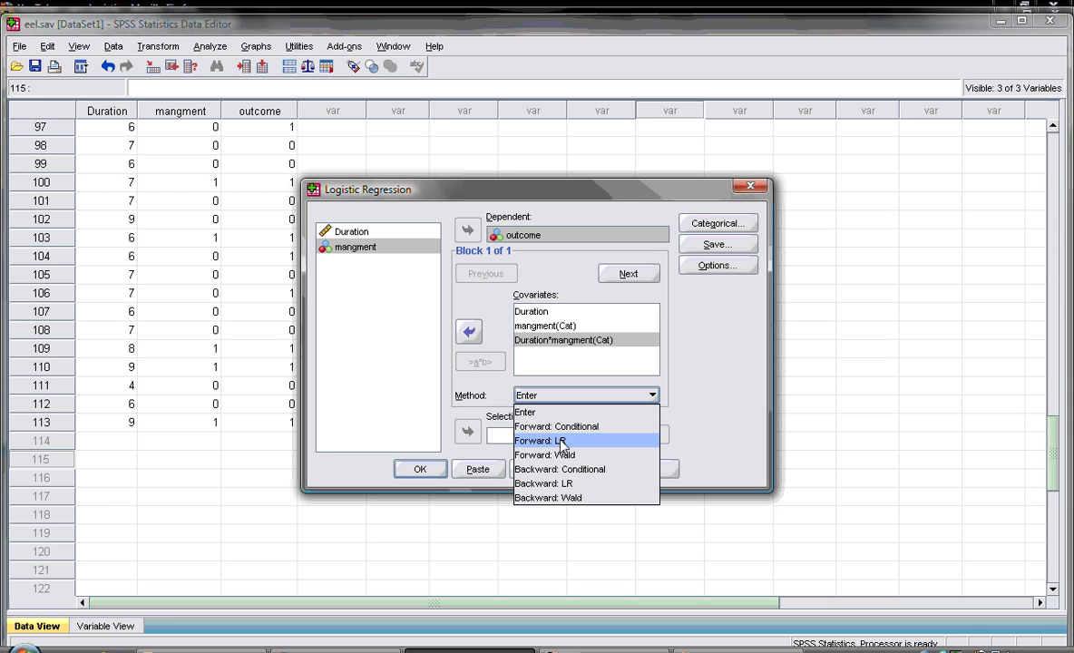
left_click(560, 441)
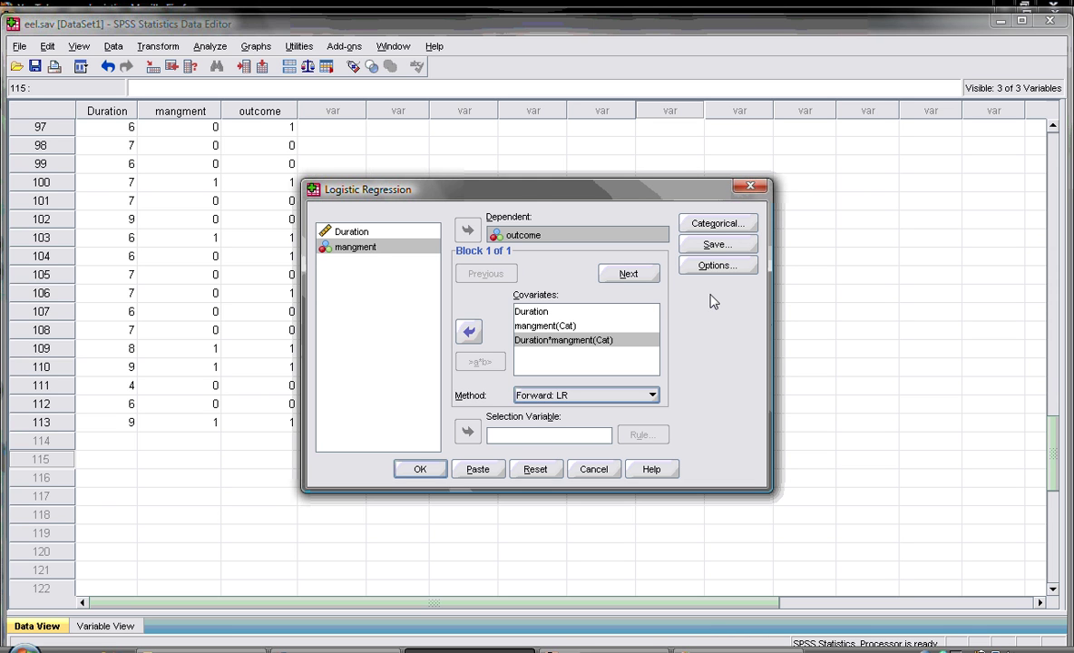
left_click(720, 248)
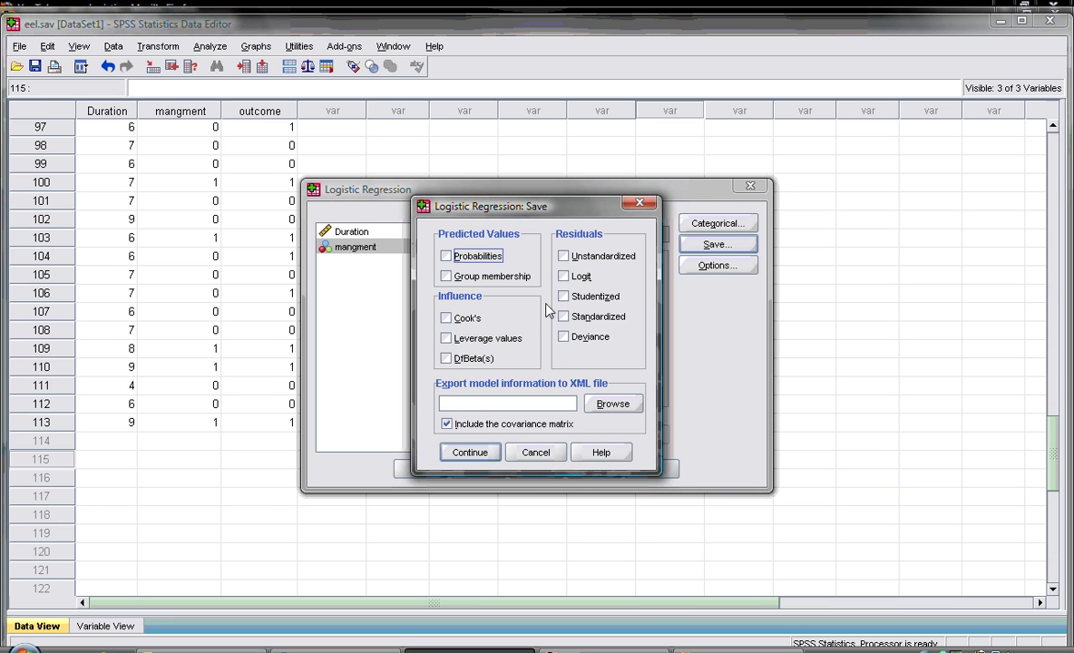
Step: Save studentized and standardized residuals, probabilities, group membership, Cook's, leverage and DfBeta(s)
left_click(563, 297)
left_click(563, 318)
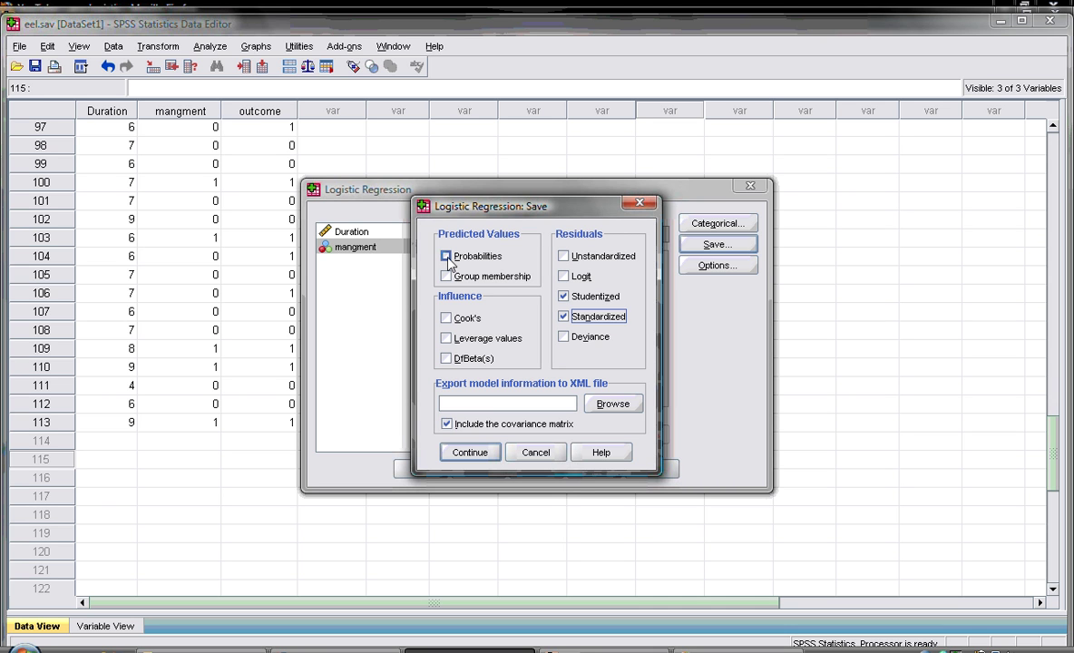
left_click(447, 258)
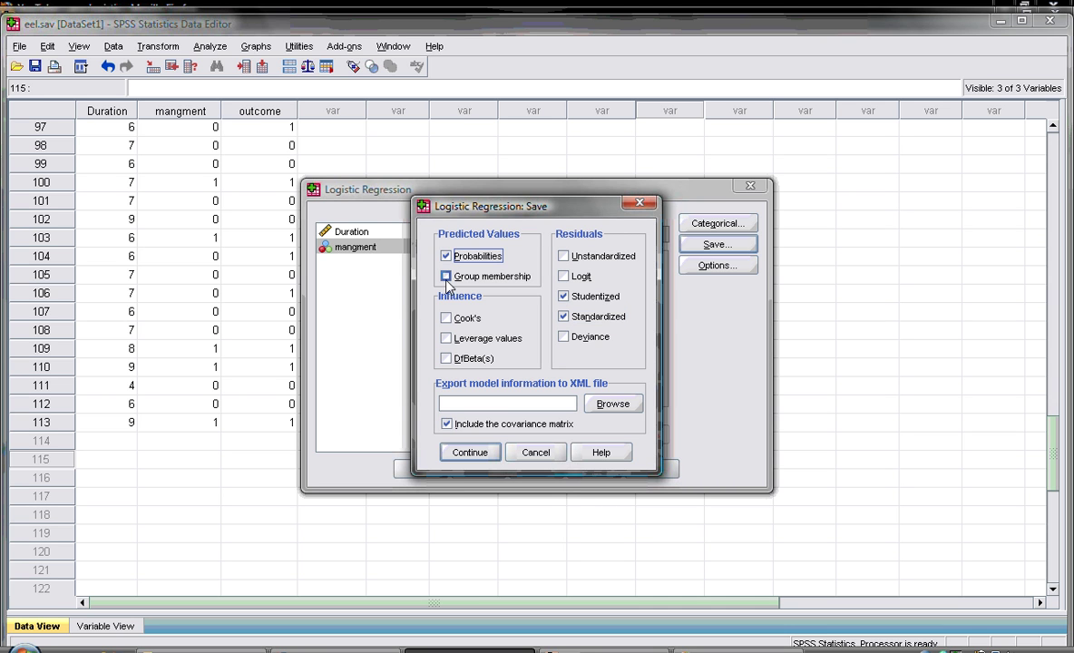
left_click(447, 277)
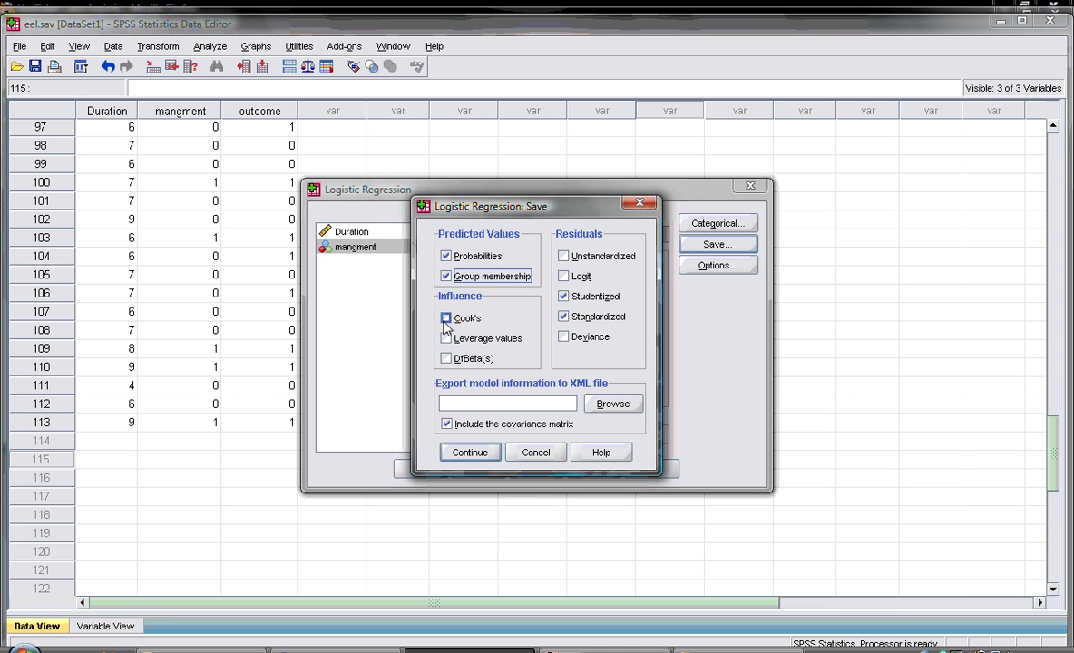
left_click(445, 319)
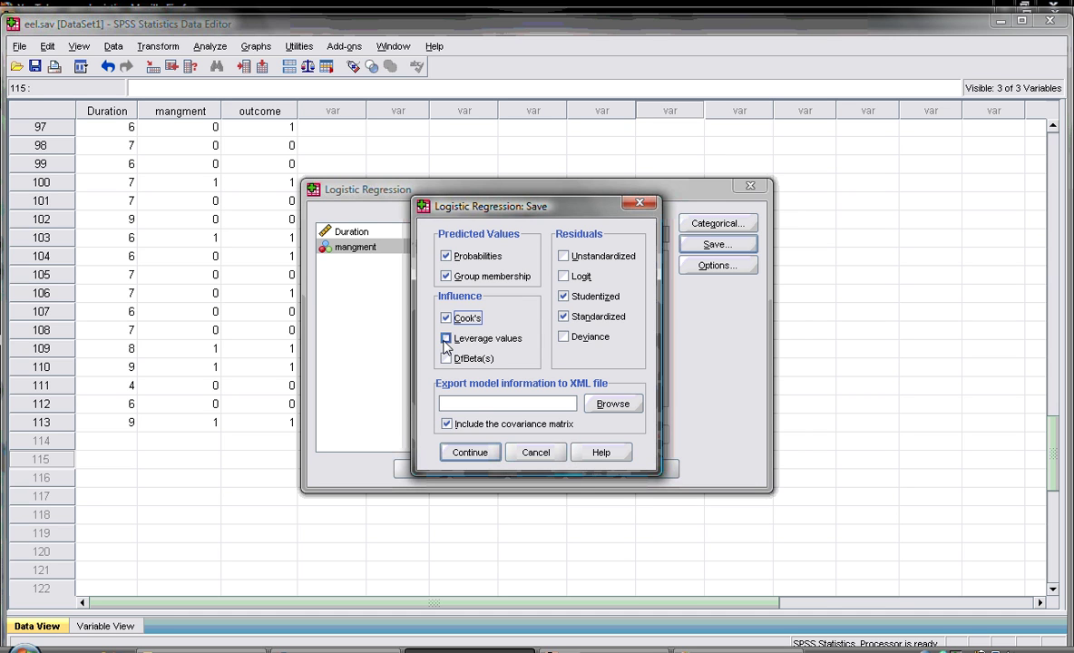
left_click(446, 339)
left_click(446, 359)
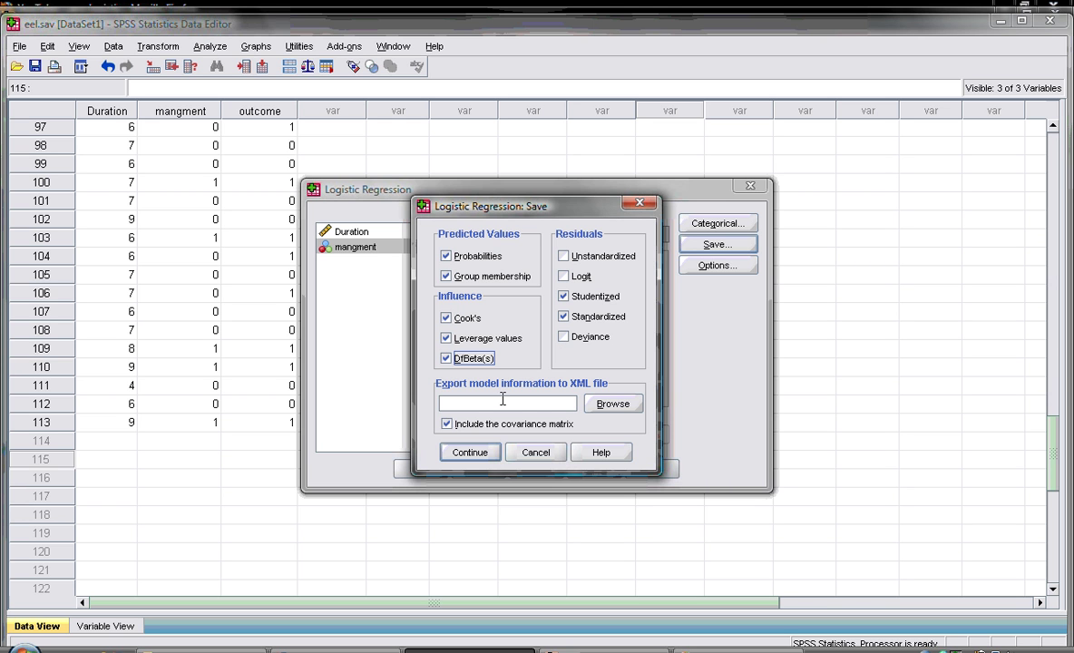
left_click(470, 452)
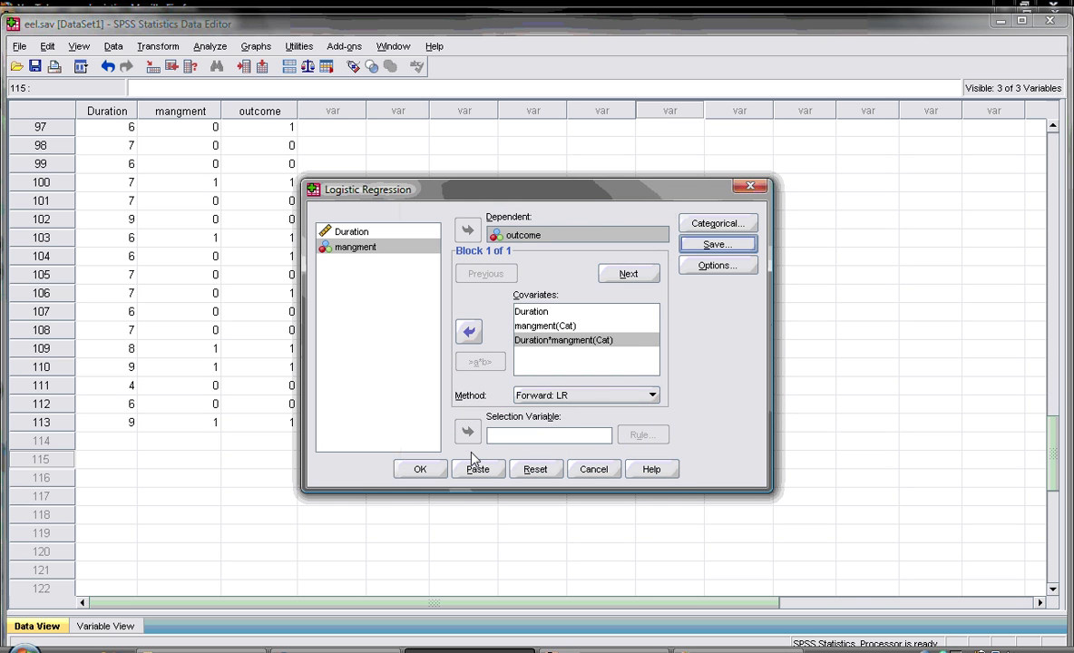
Step: Request 95% CI for exp(B), iteration history, classification plots, Hosmer-Lemeshow and casewise listing
left_click(715, 266)
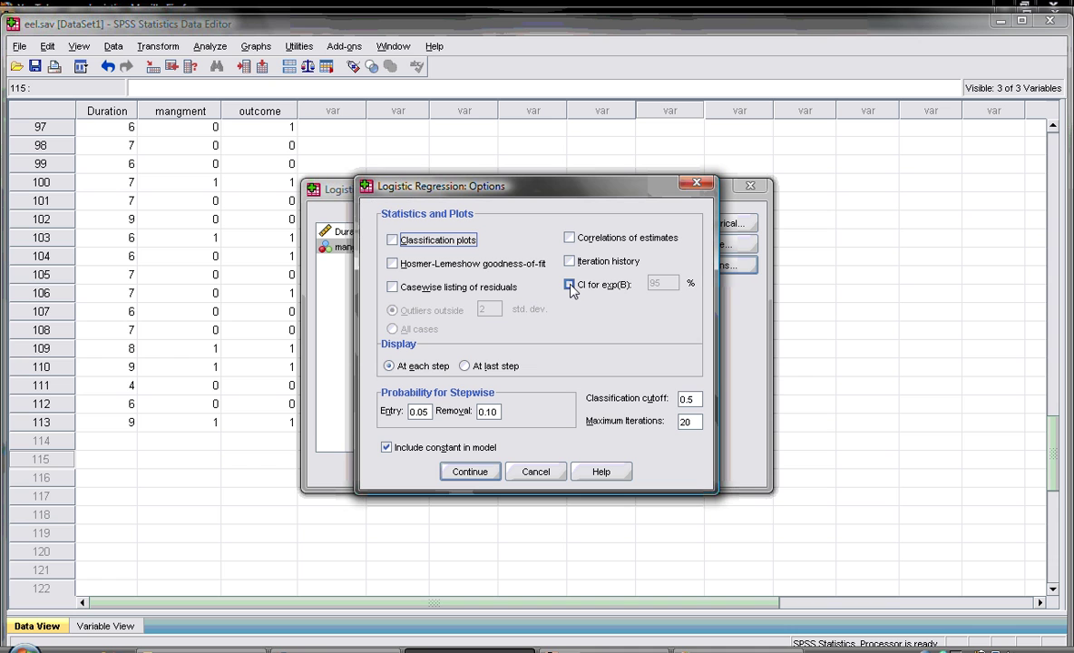
left_click(569, 286)
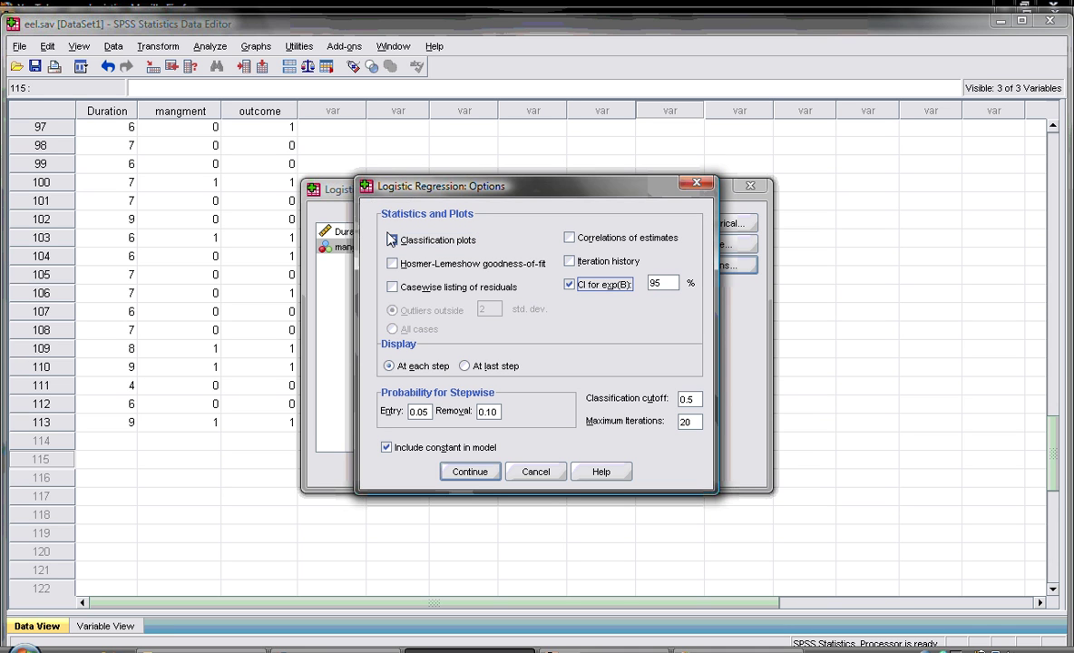
left_click(569, 261)
left_click(392, 240)
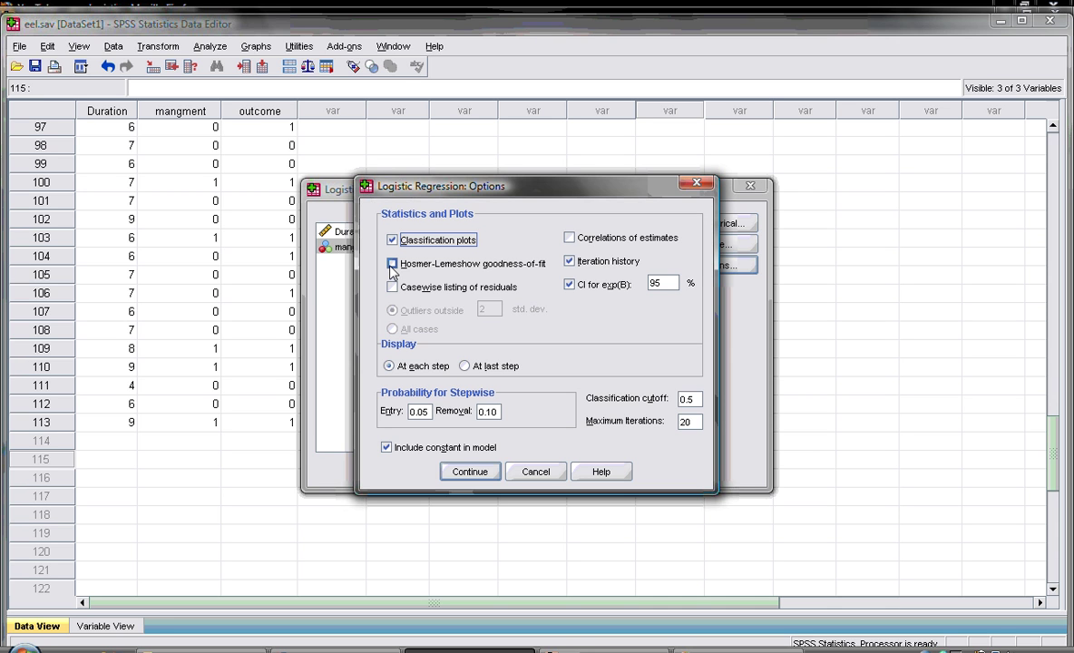
left_click(391, 264)
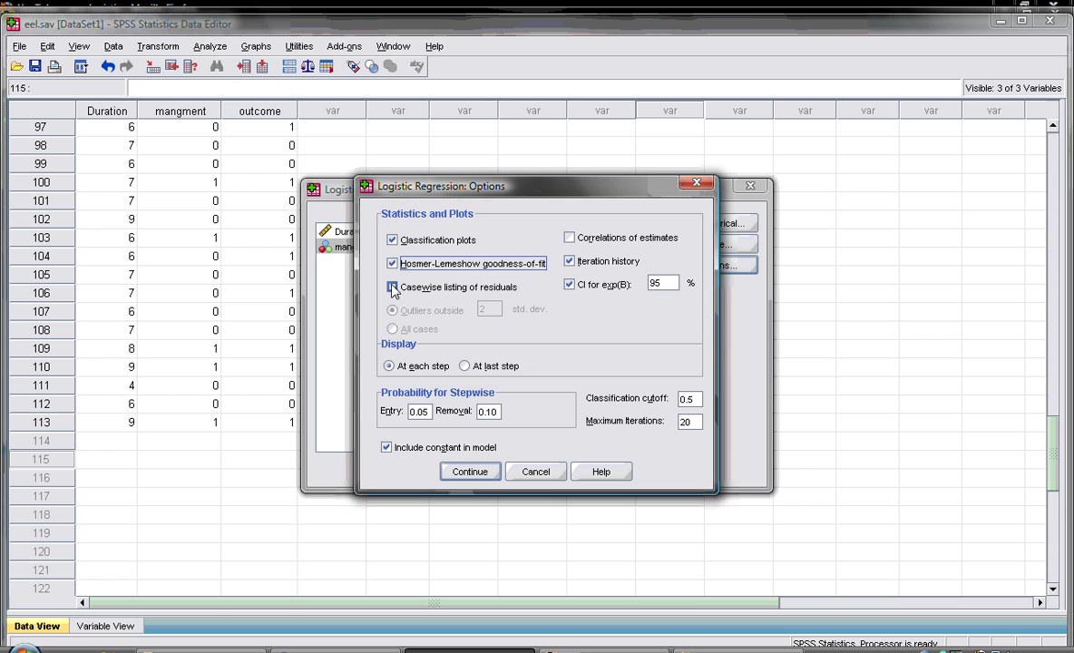
left_click(392, 288)
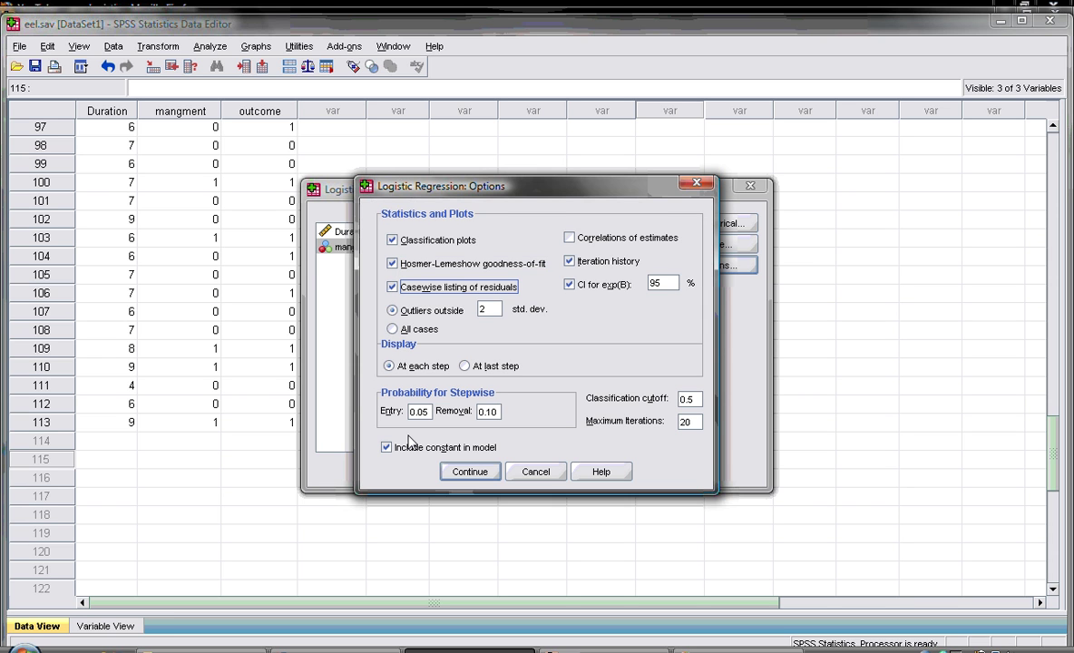
left_click(447, 471)
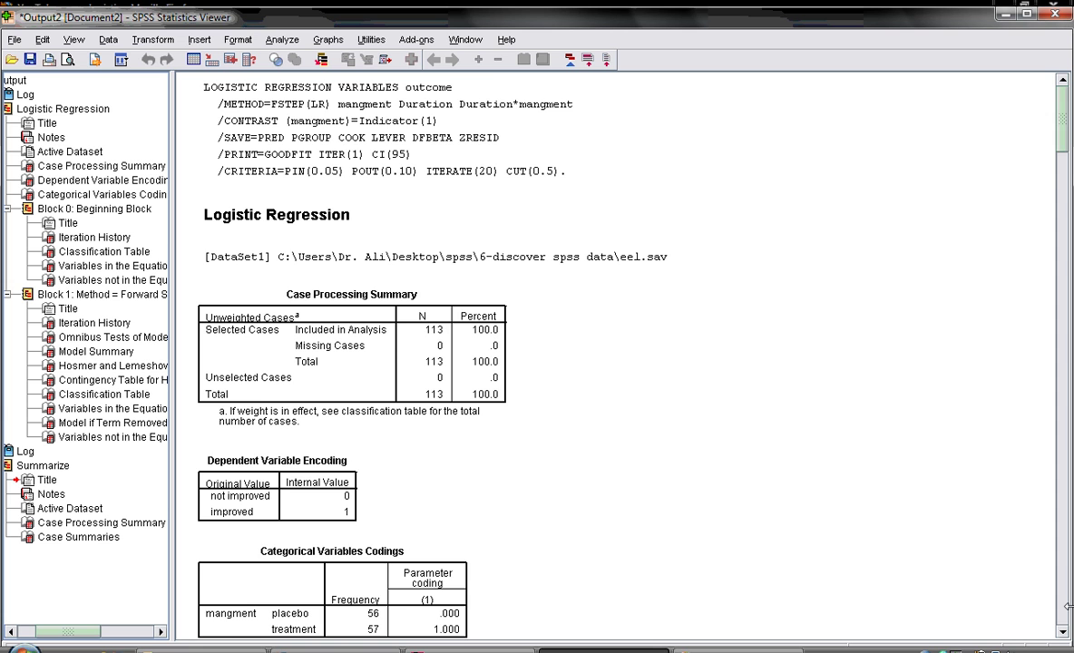
Step: Scroll the output back up to the Case Processing Summary and variable encodings
scroll(1068, 607, "down", 10)
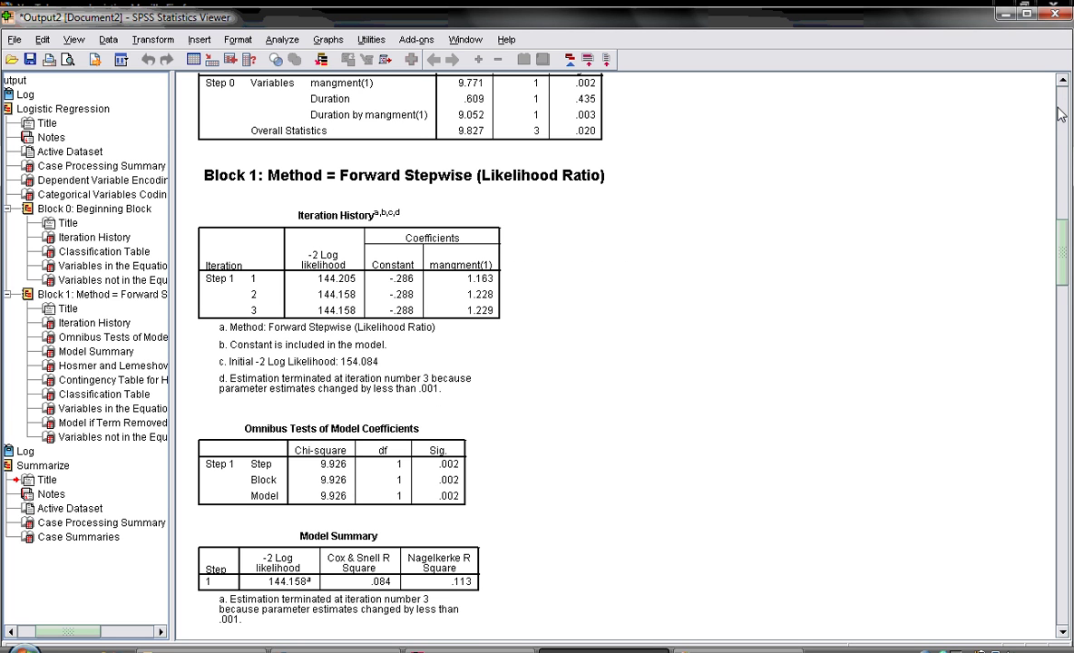
scroll(1061, 104, "up", 3)
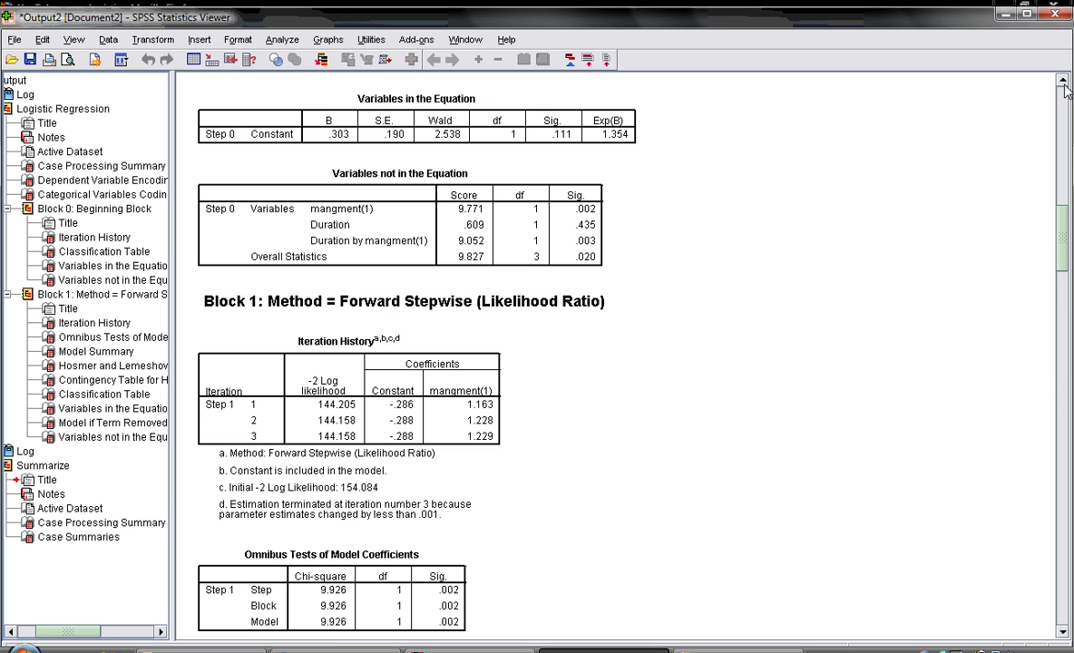
scroll(1066, 91, "up", 10)
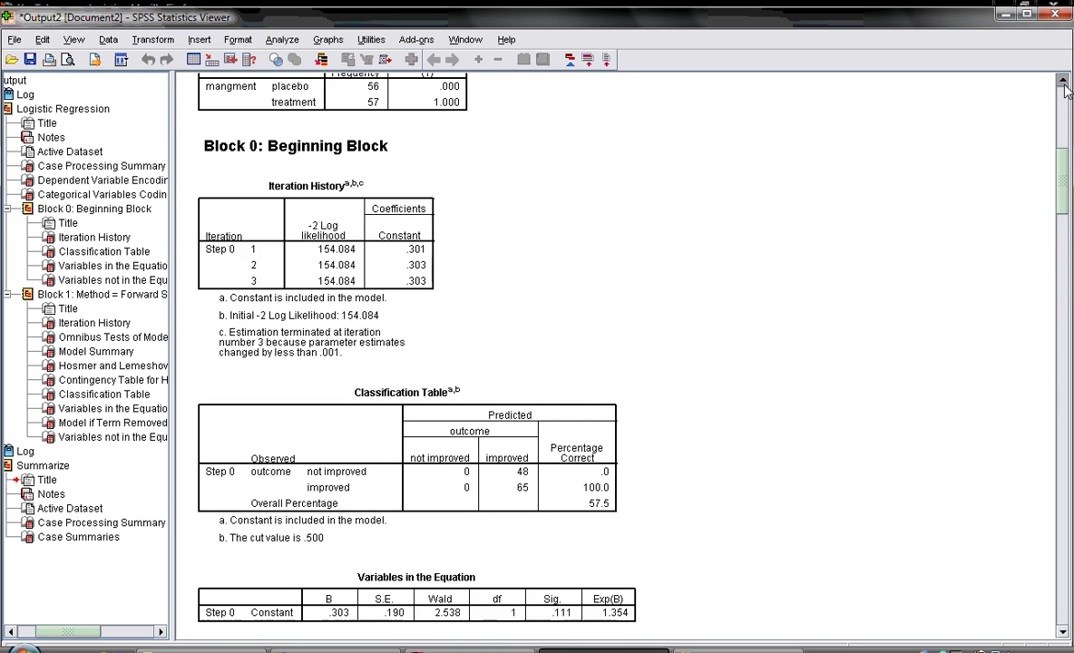
scroll(1066, 86, "up", 5)
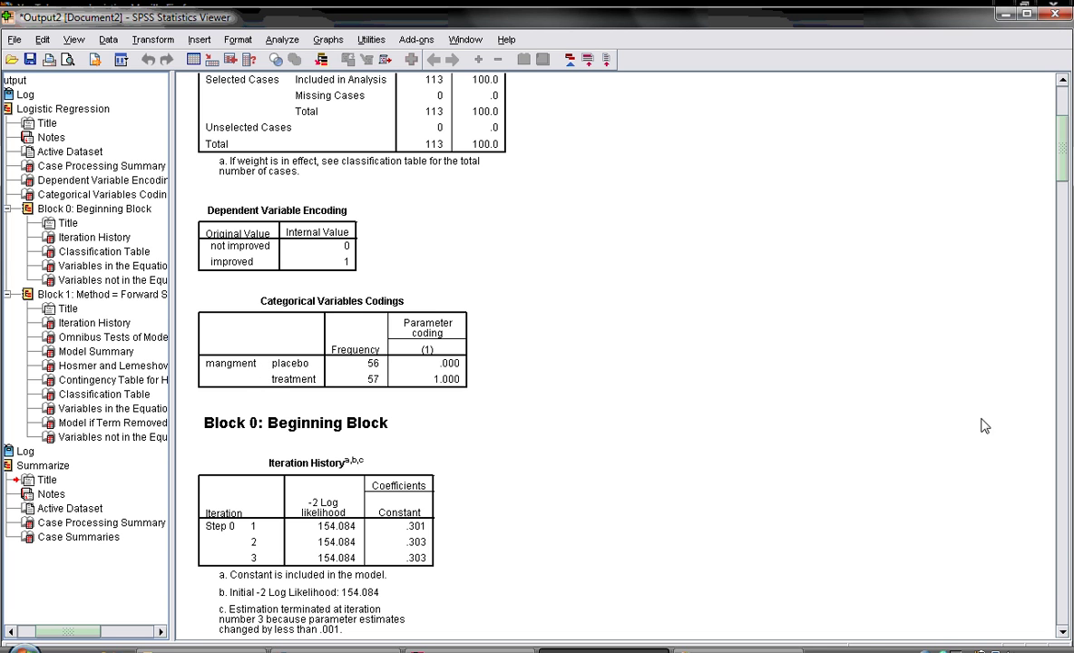
Step: Scroll down to Block 0's iteration history (-2LL 154.084) and 57.5% classification table
left_click(1064, 632)
left_click(1063, 633)
left_click(1063, 632)
left_click(1063, 632)
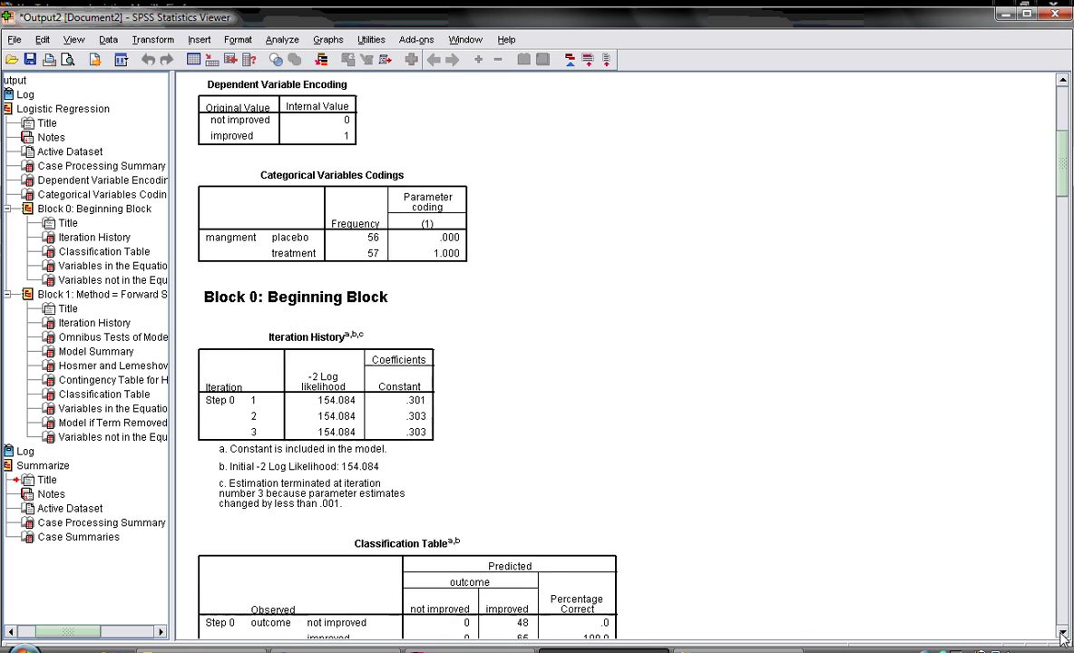
left_click(1063, 632)
left_click(1063, 632)
left_click(1063, 633)
left_click(1064, 633)
left_click(1063, 632)
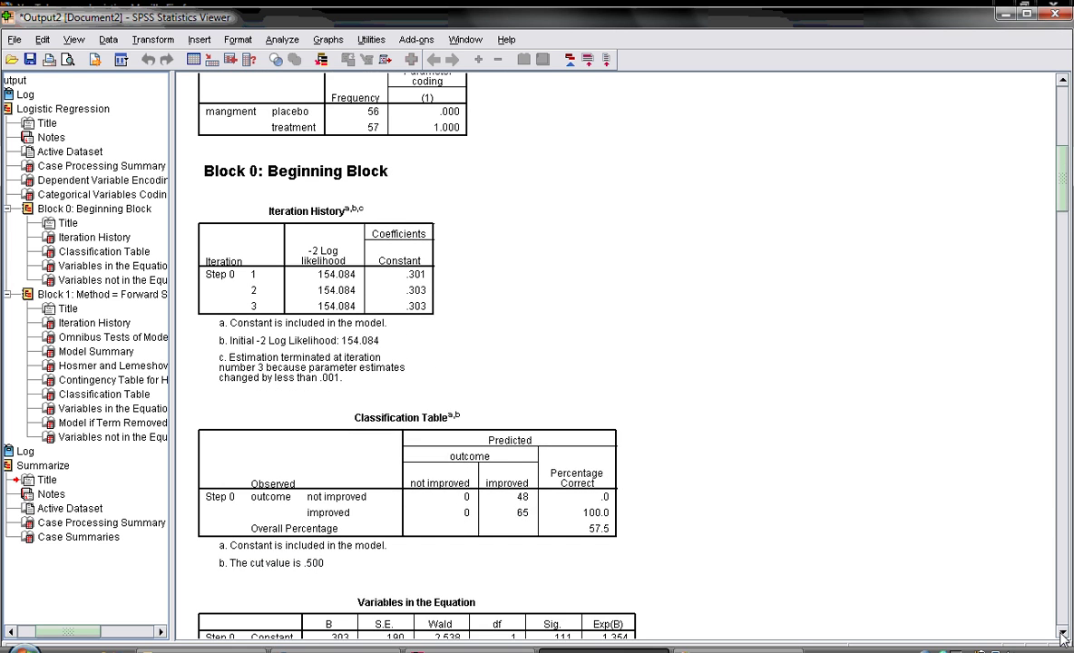
scroll(826, 490, "down", 1)
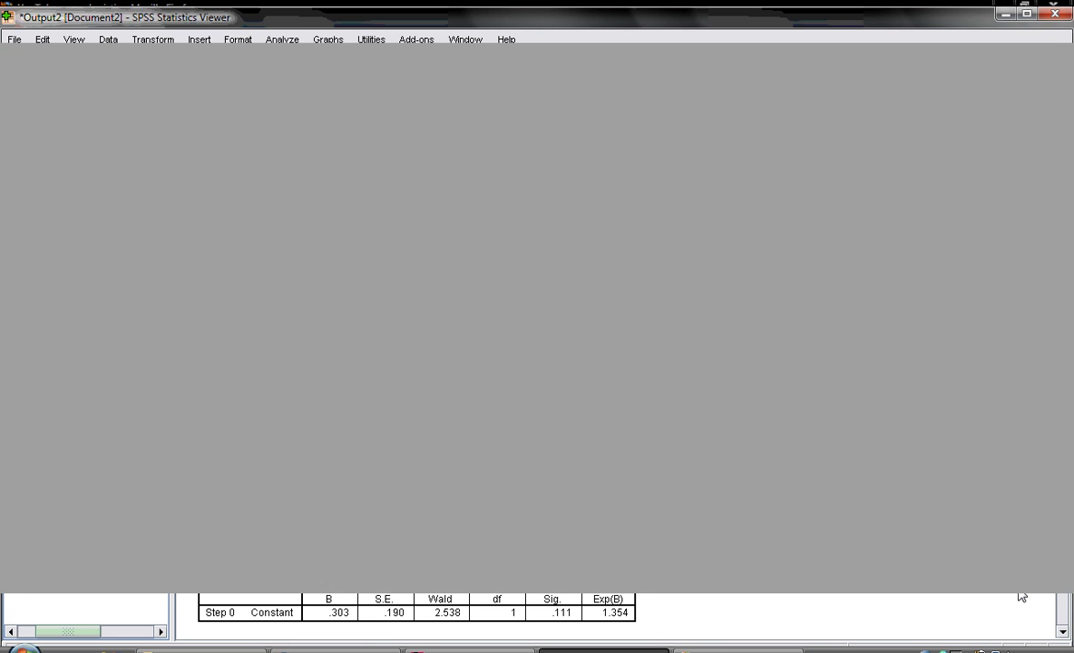
Step: Scroll the Viewer past Block 0 to the Block 1 Iteration History, Omnibus Tests and Model Summary, where mangment enters (chi-square 9.926, -2LL 144.158)
left_click(1064, 632)
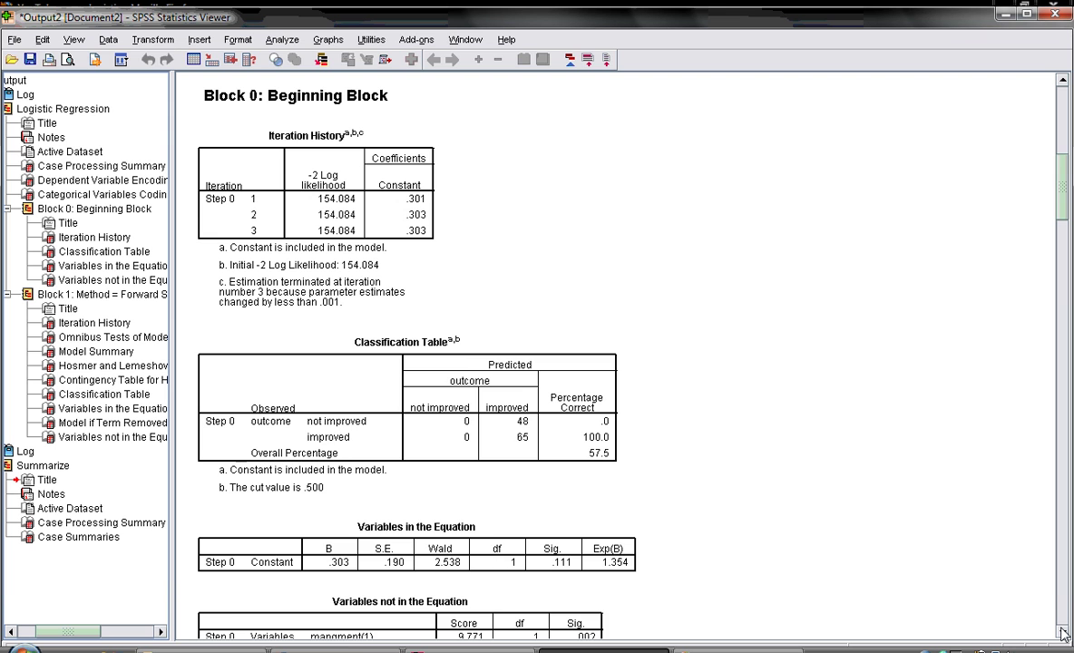
left_click(1064, 632)
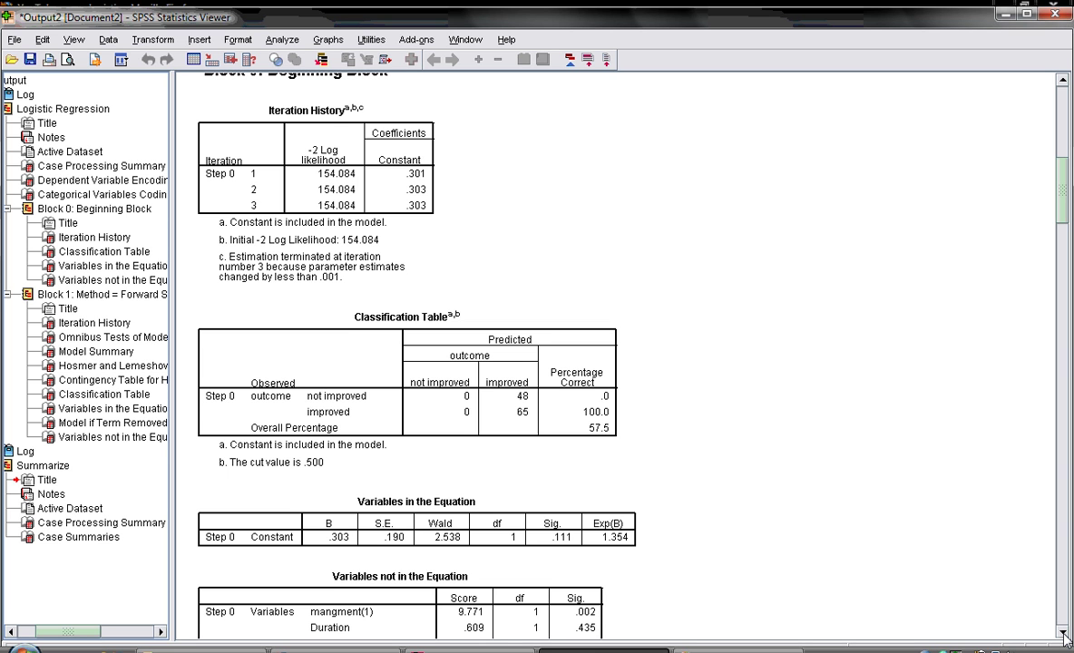
scroll(1064, 635, "down", 3)
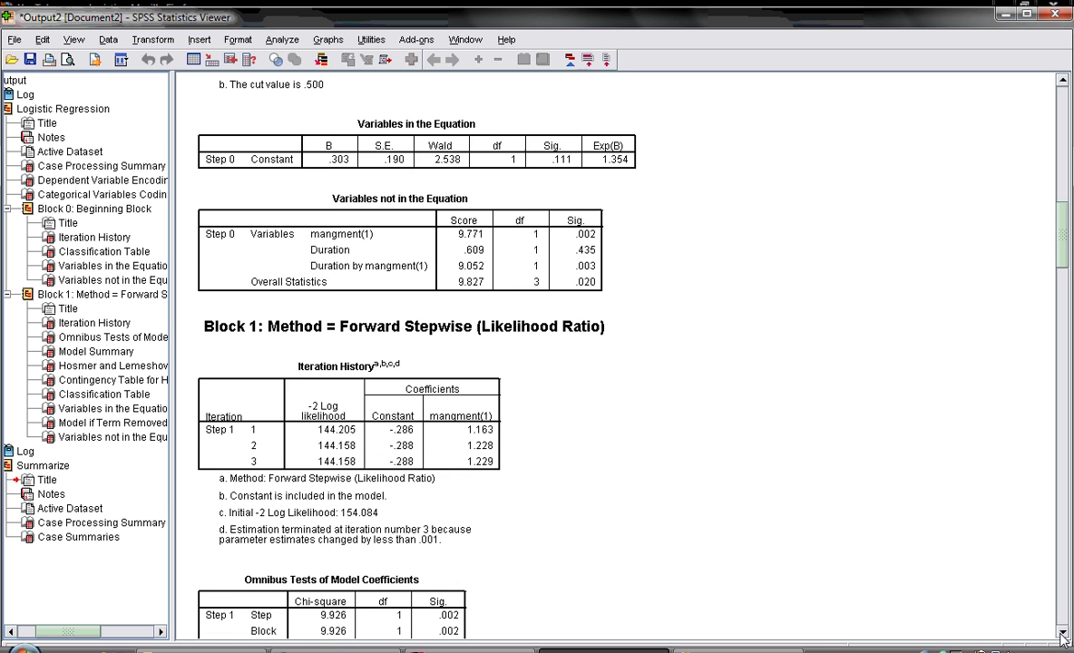
left_click(1064, 638)
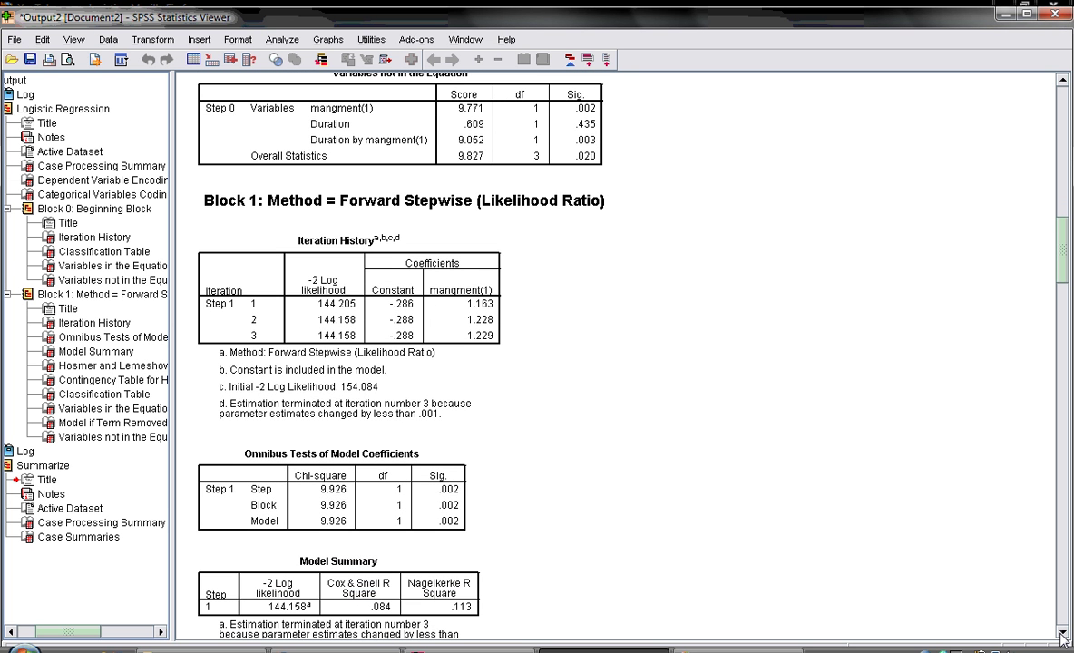